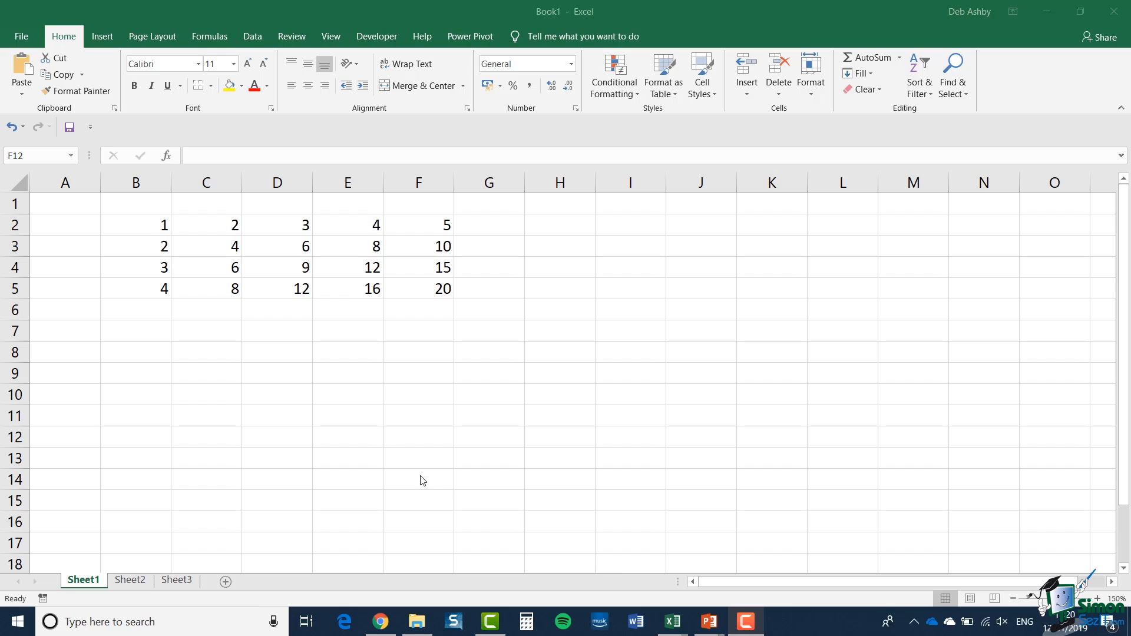
- Insert an AutoSum formula in B6 that totals B2:B5
click(152, 229)
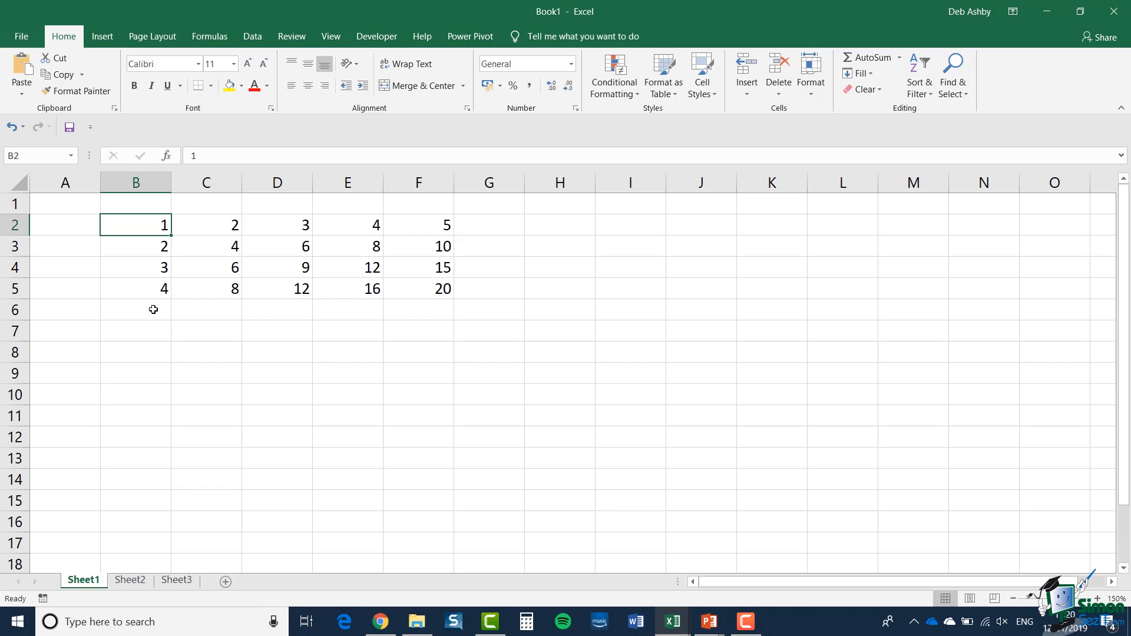
click(153, 310)
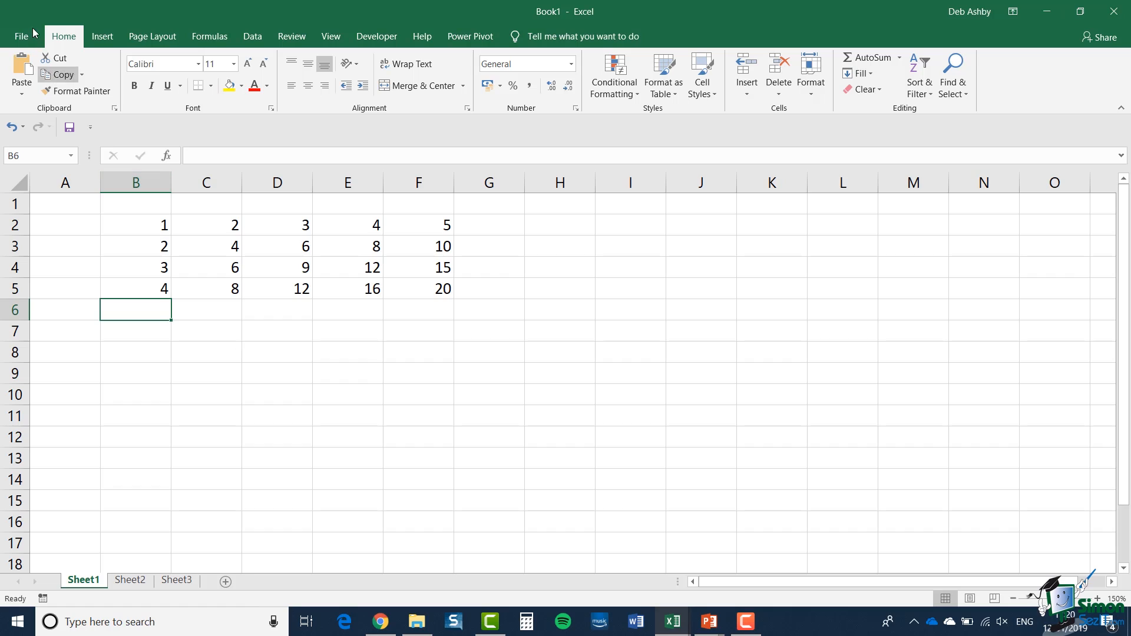
click(208, 39)
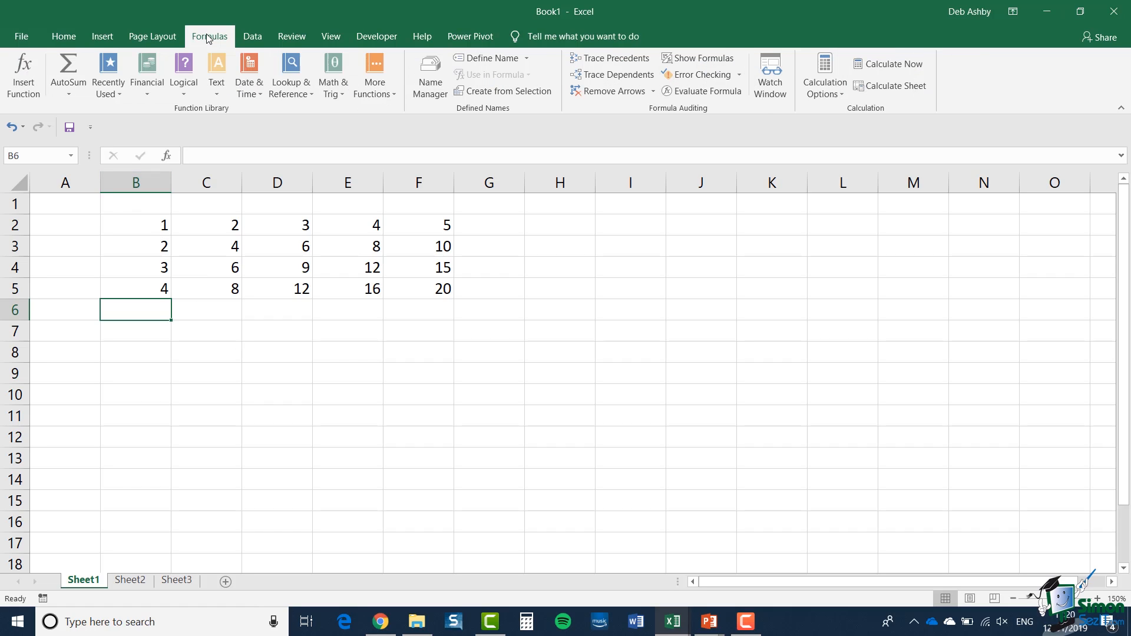
click(71, 39)
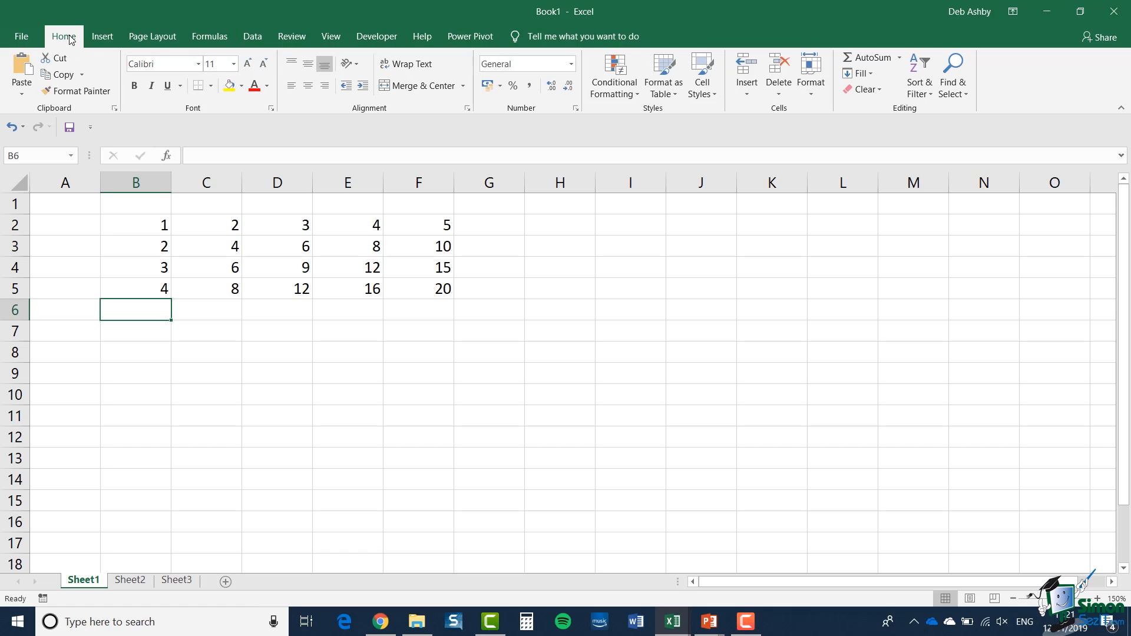
click(875, 58)
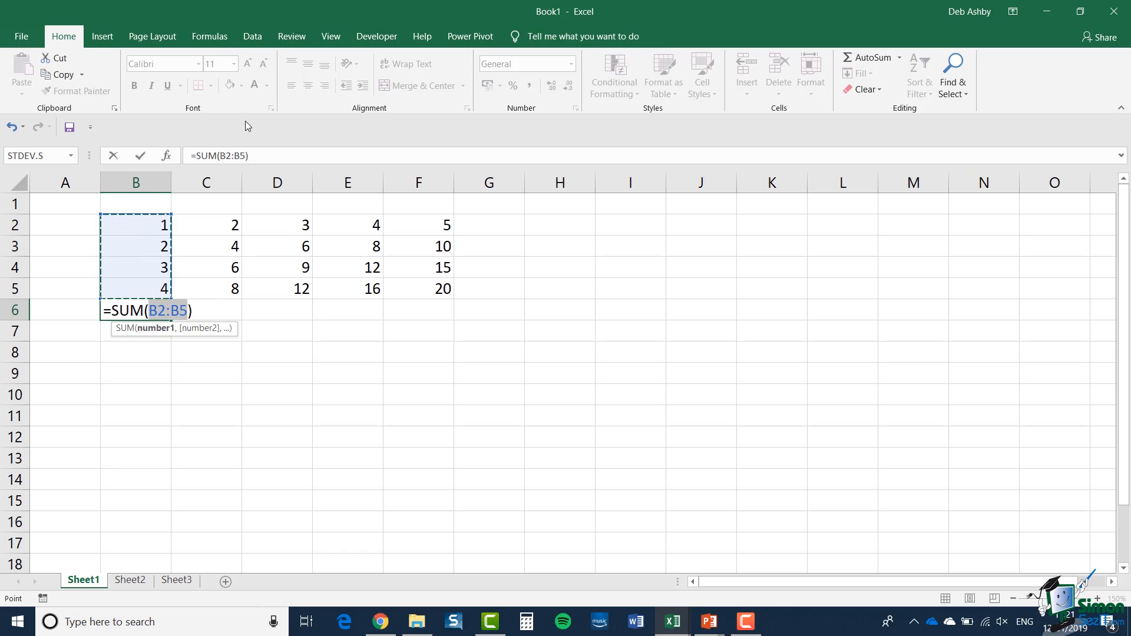
click(141, 157)
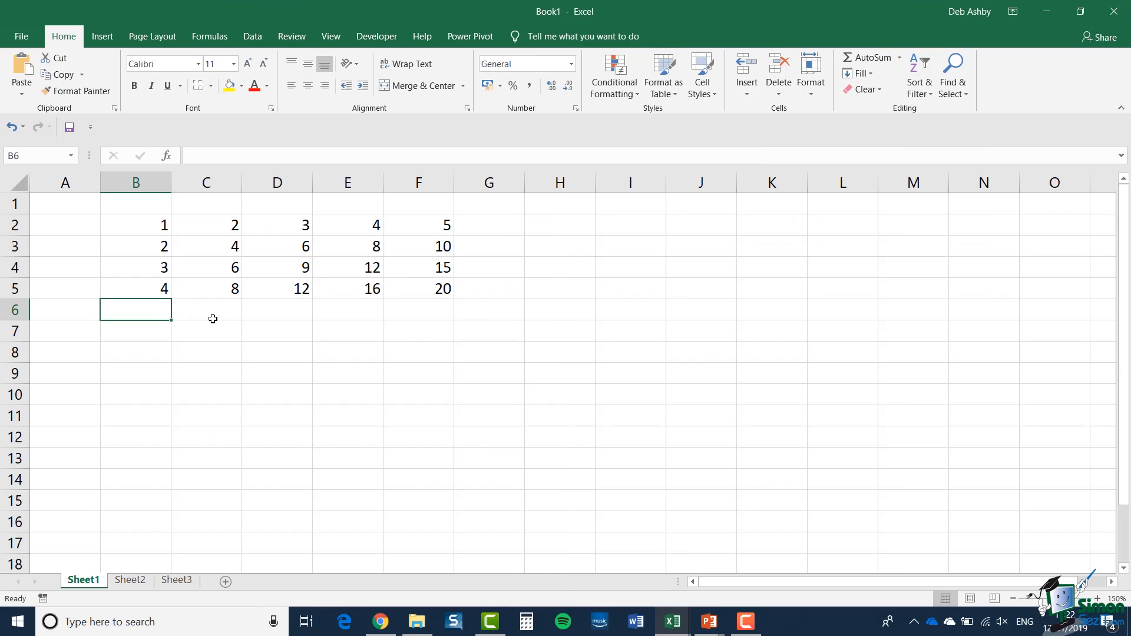
- Apply AutoSum to the selected range B2:B5 and undo the result
drag(139, 223, 133, 287)
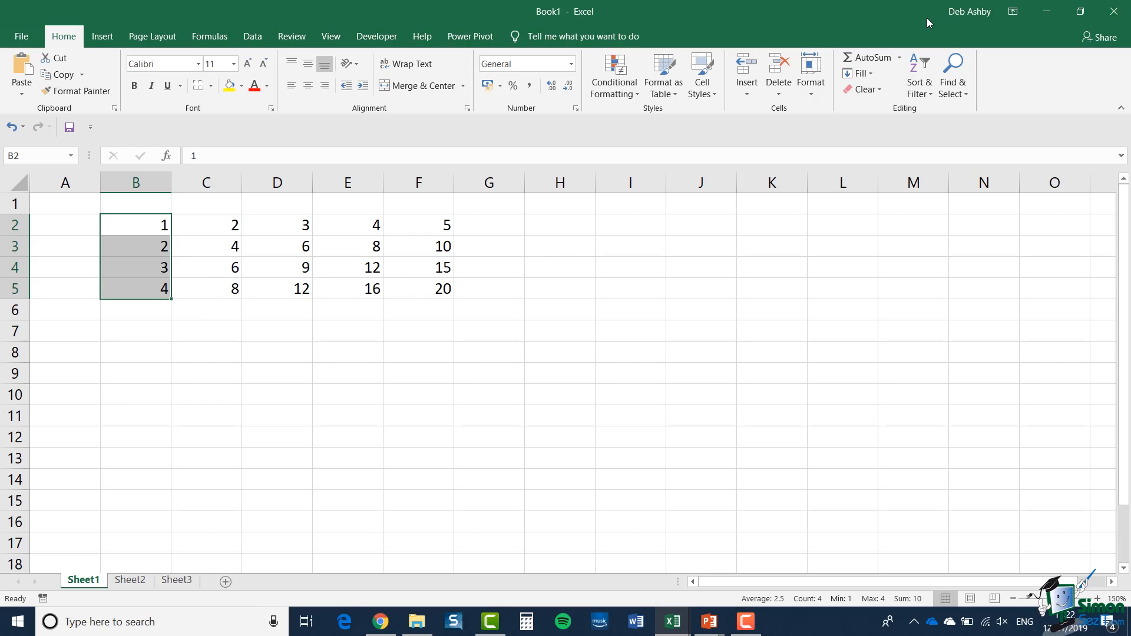
click(869, 58)
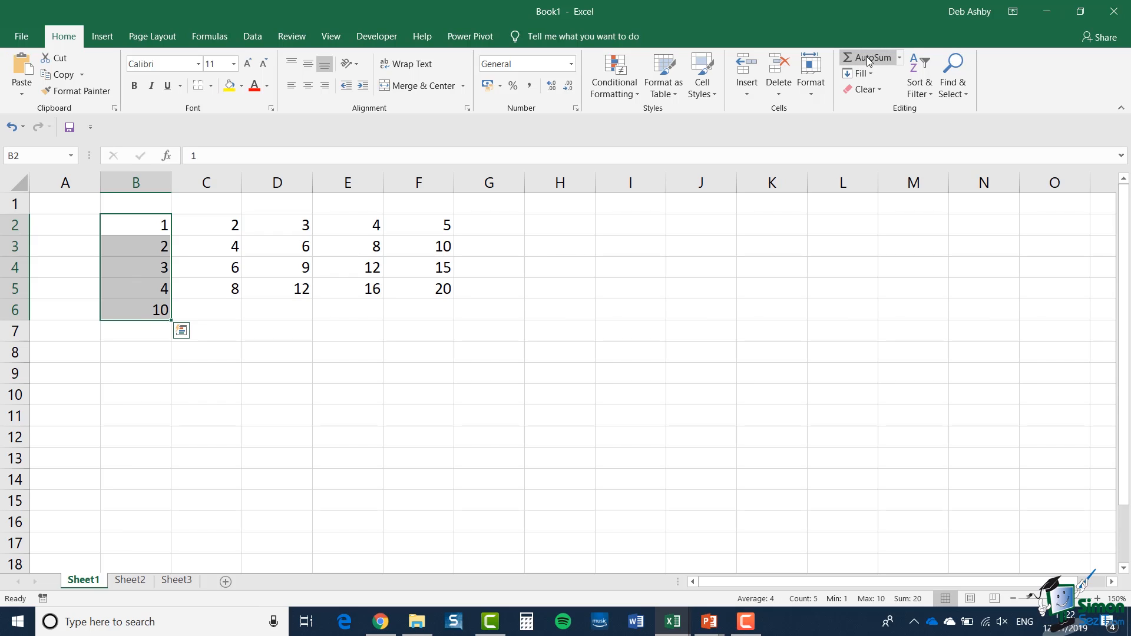
key(ctrl+z)
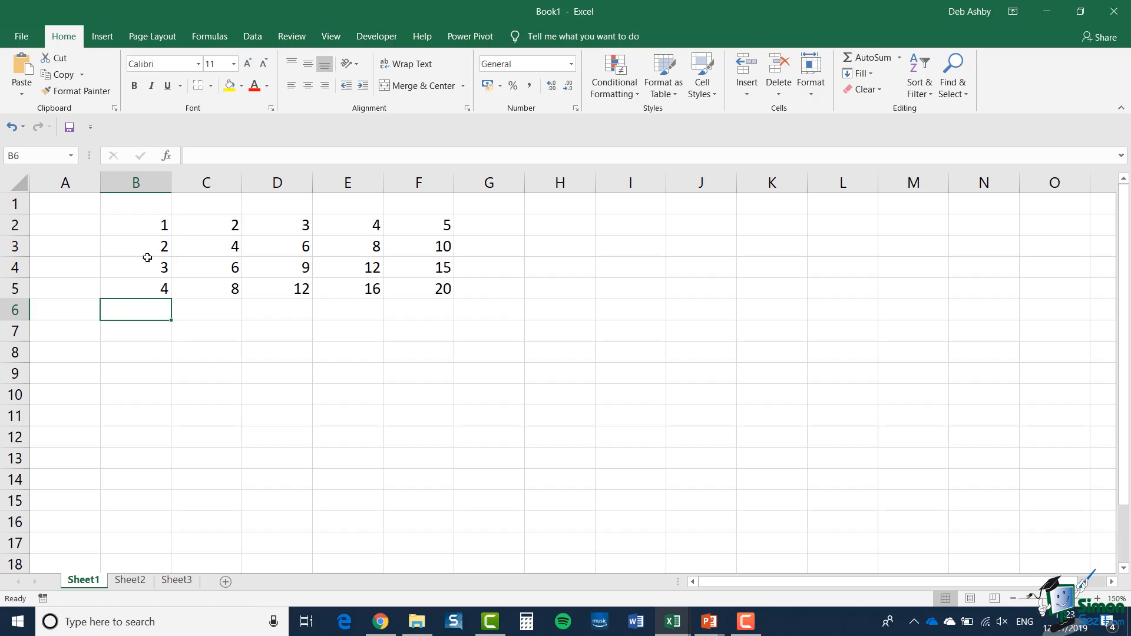
- Apply AutoSum to B2:B6, including the empty cell below the numbers, and undo the result
drag(146, 223, 141, 313)
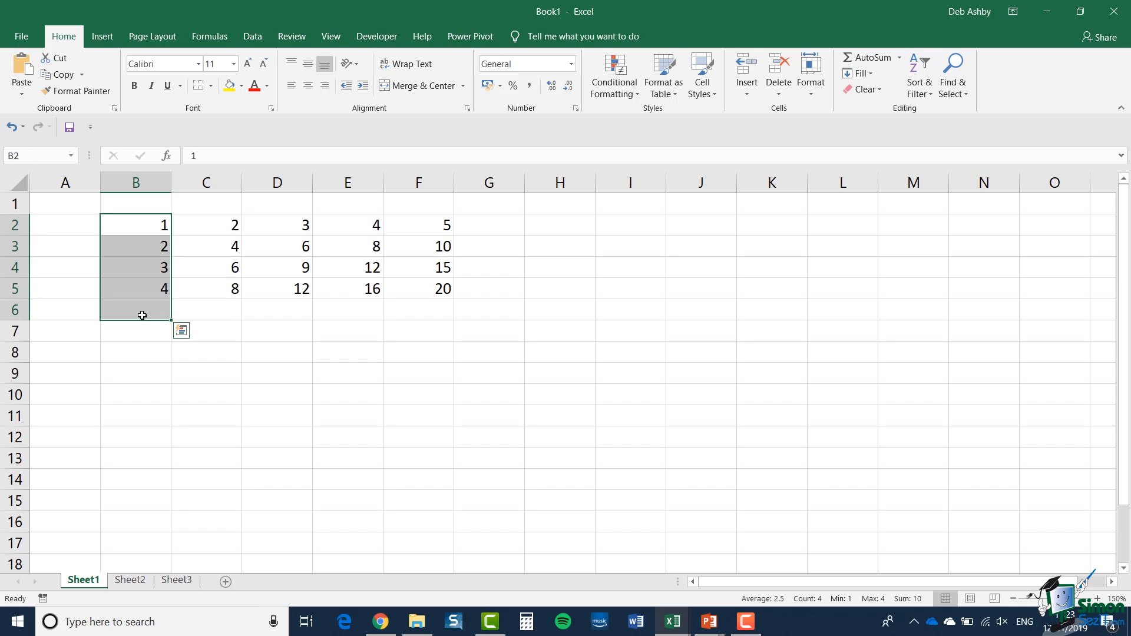
click(862, 58)
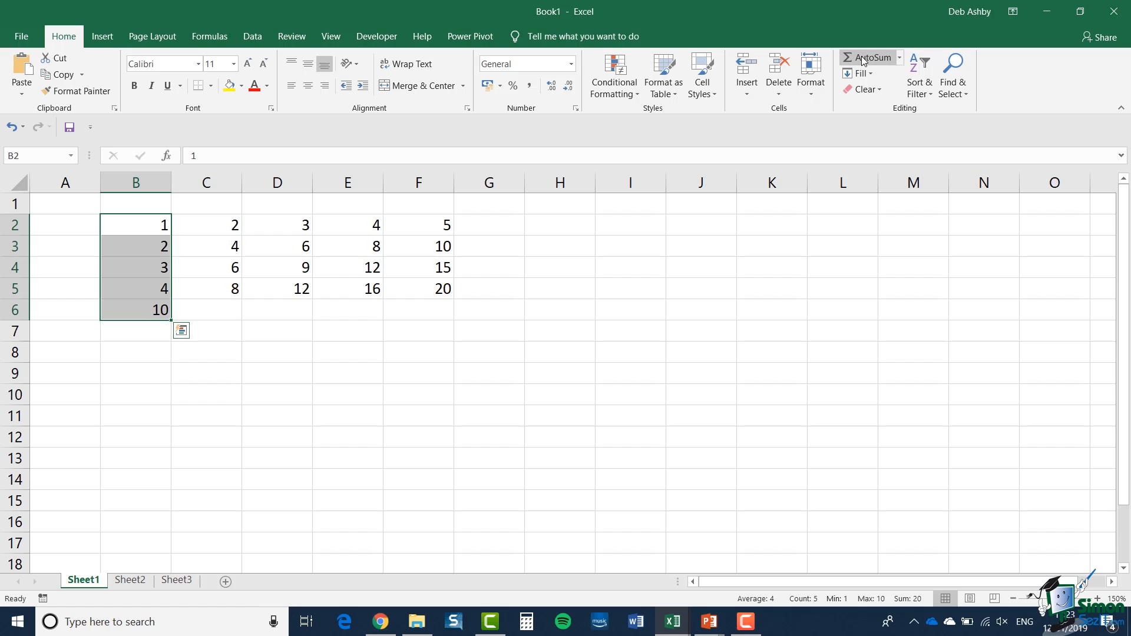
click(10, 131)
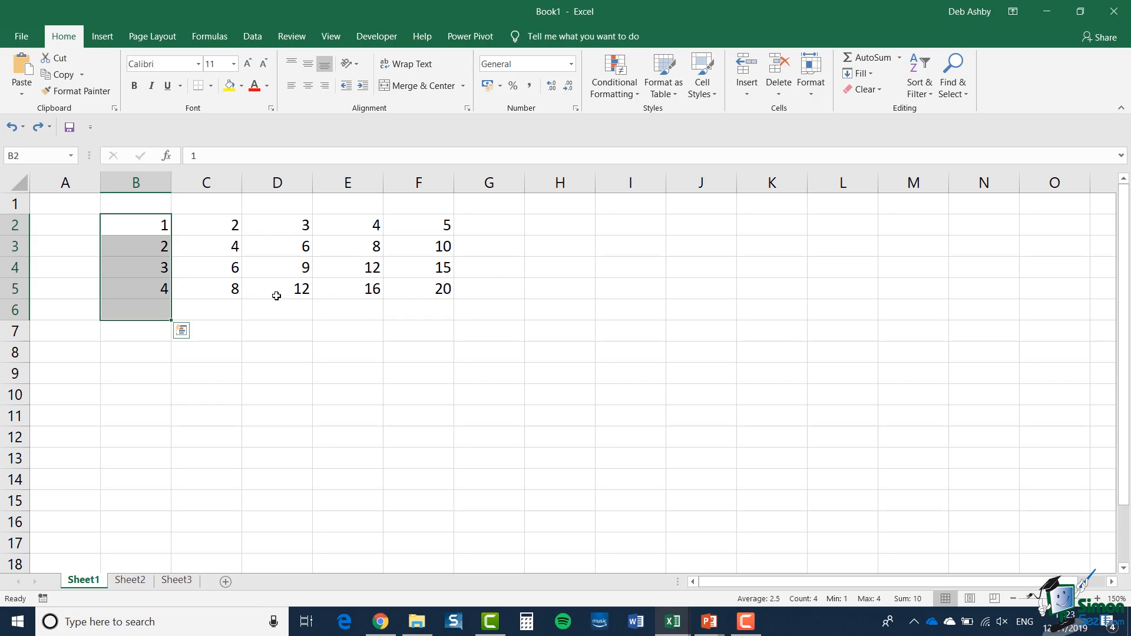
- Use AutoSum to total columns B and C in B6:C6 and row 2 (B2:F2) in G2
drag(144, 313, 214, 313)
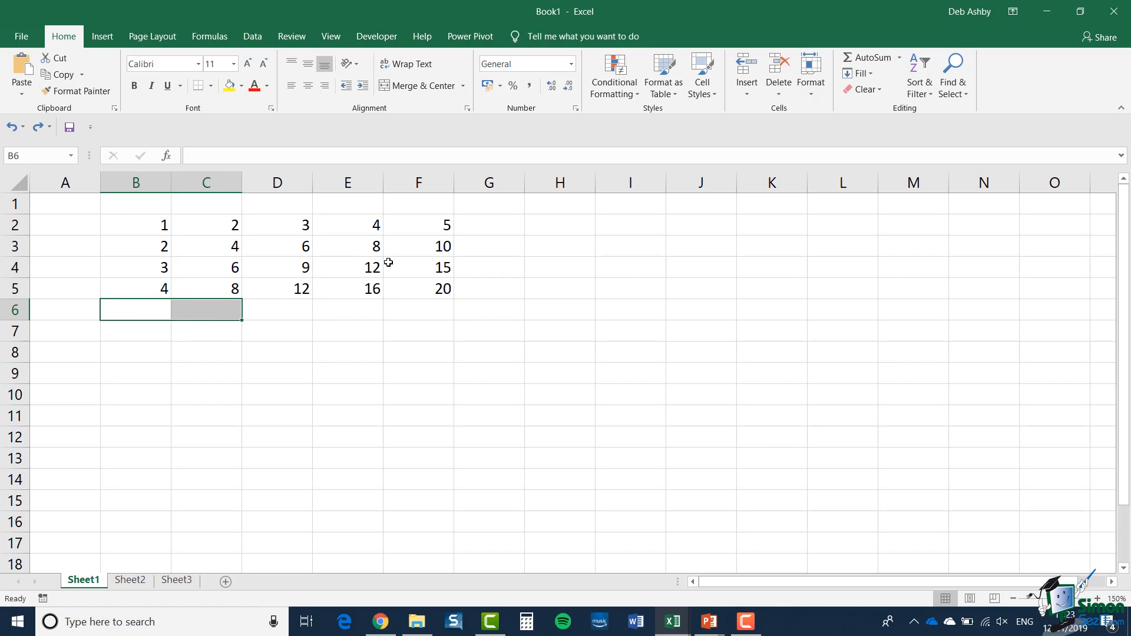
click(869, 57)
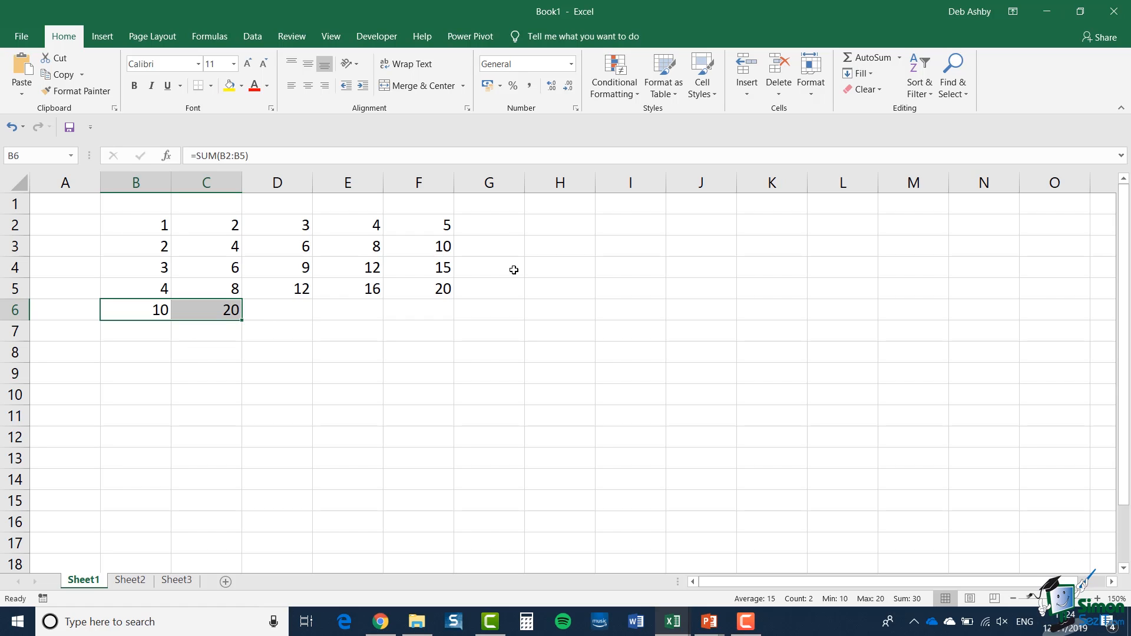
click(502, 228)
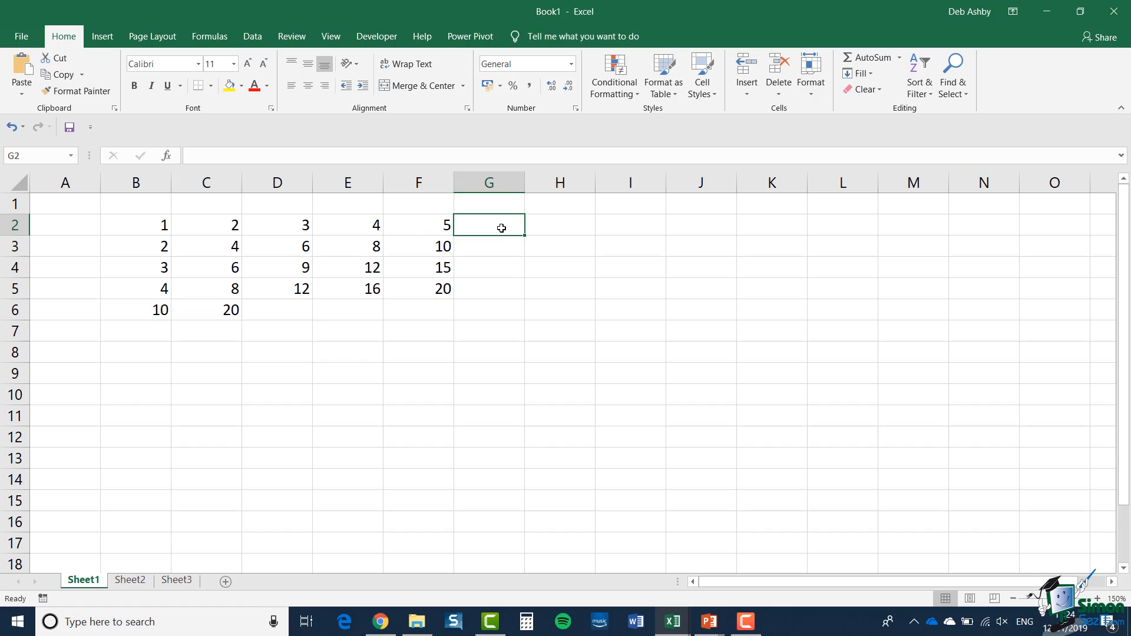
click(866, 58)
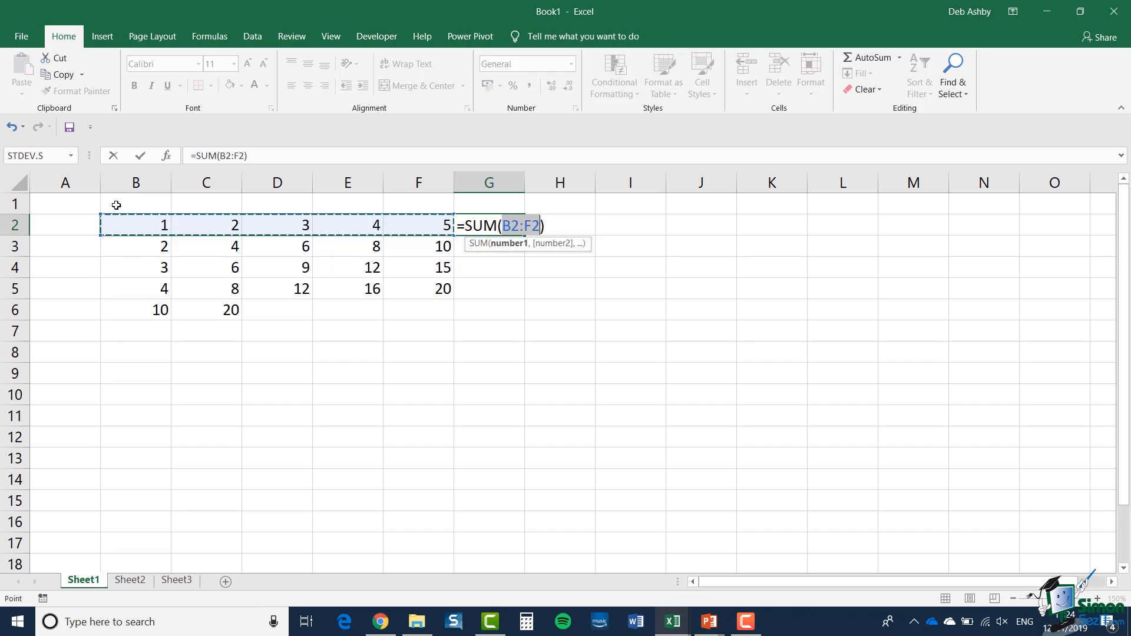
click(141, 156)
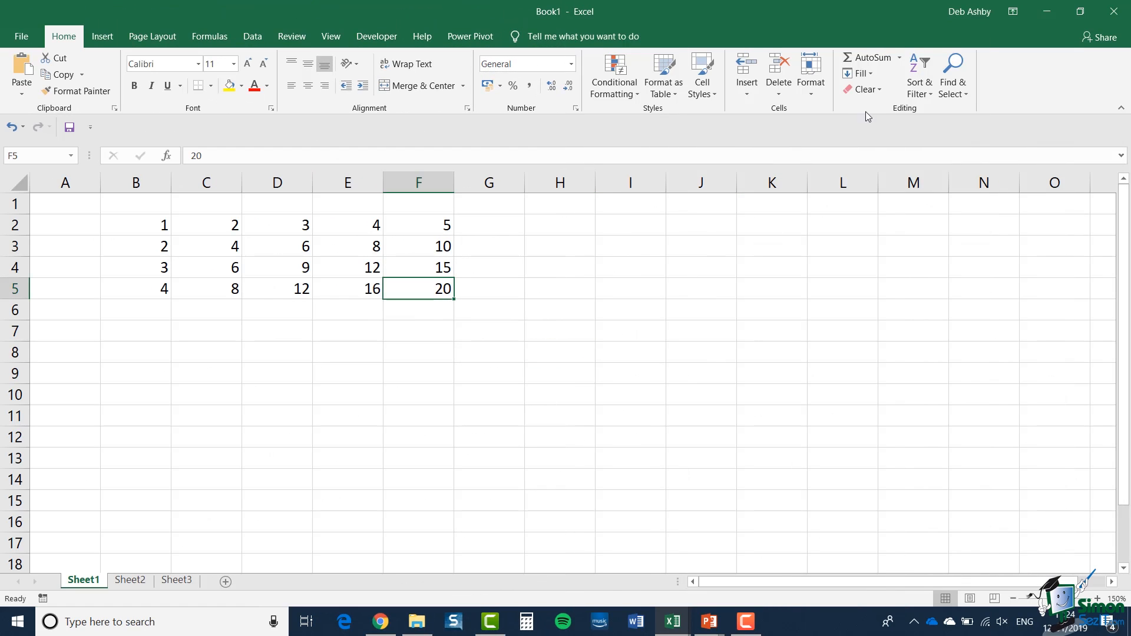
- Clear everything from cell F5 and insert an AutoSum there
click(876, 89)
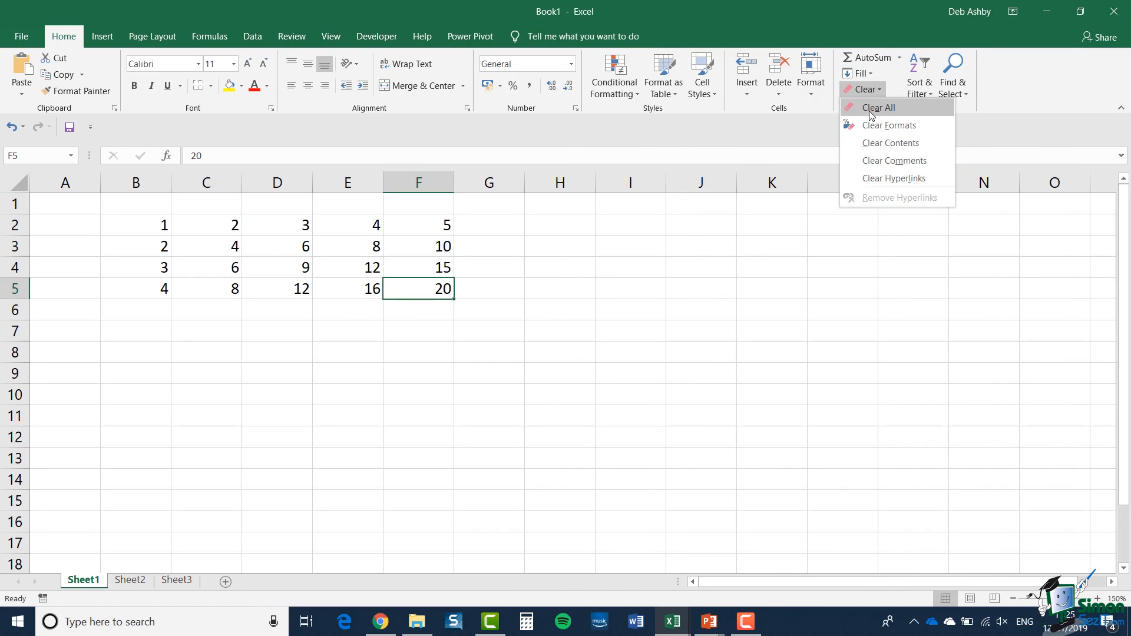
click(872, 110)
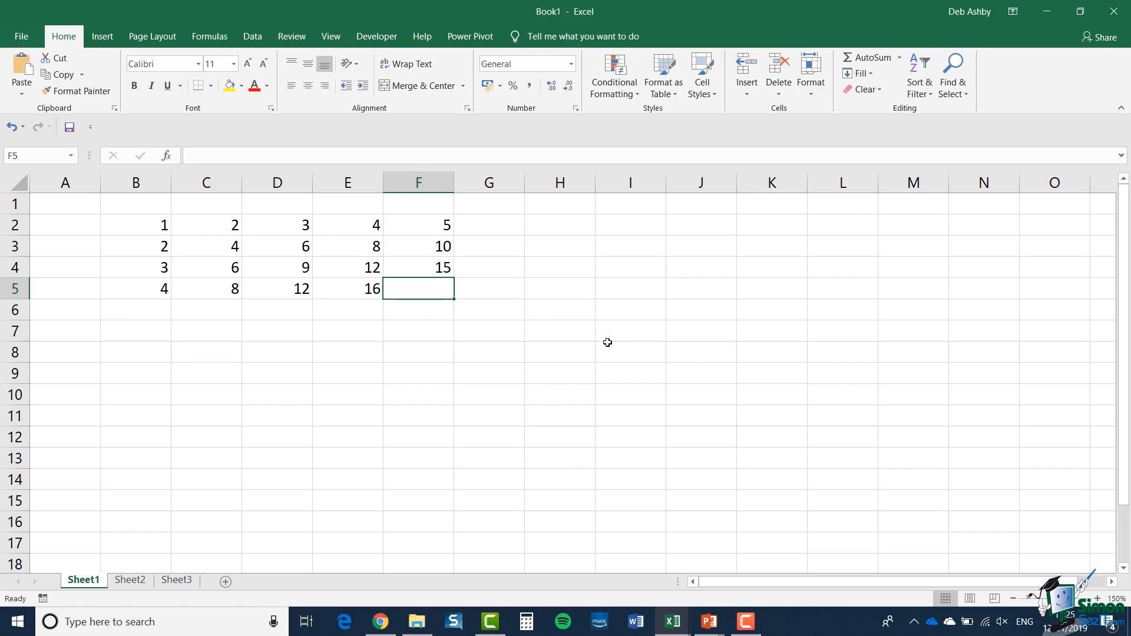
click(869, 59)
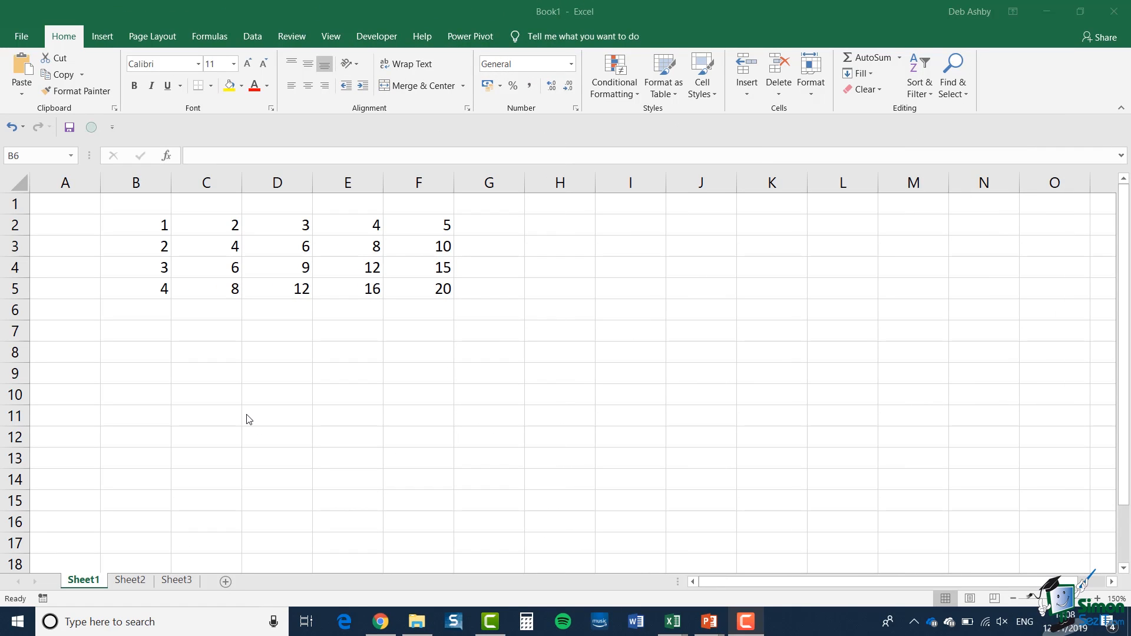
- Select only the numbers in B2:B5 and add their total beneath them with AutoSum
click(134, 222)
drag(134, 222, 134, 295)
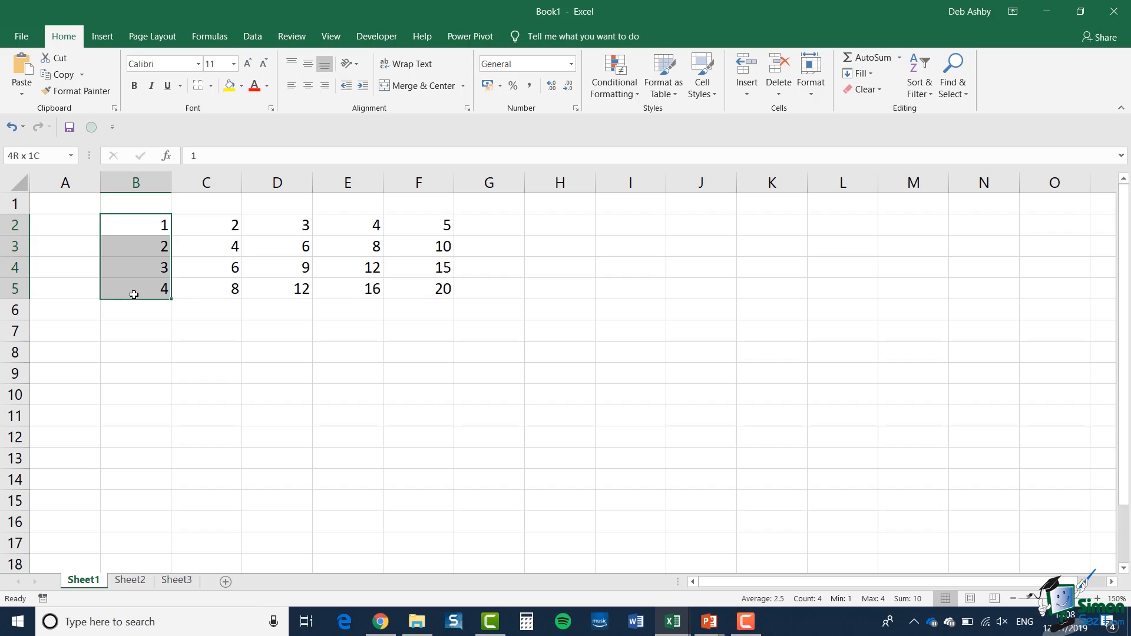
click(864, 56)
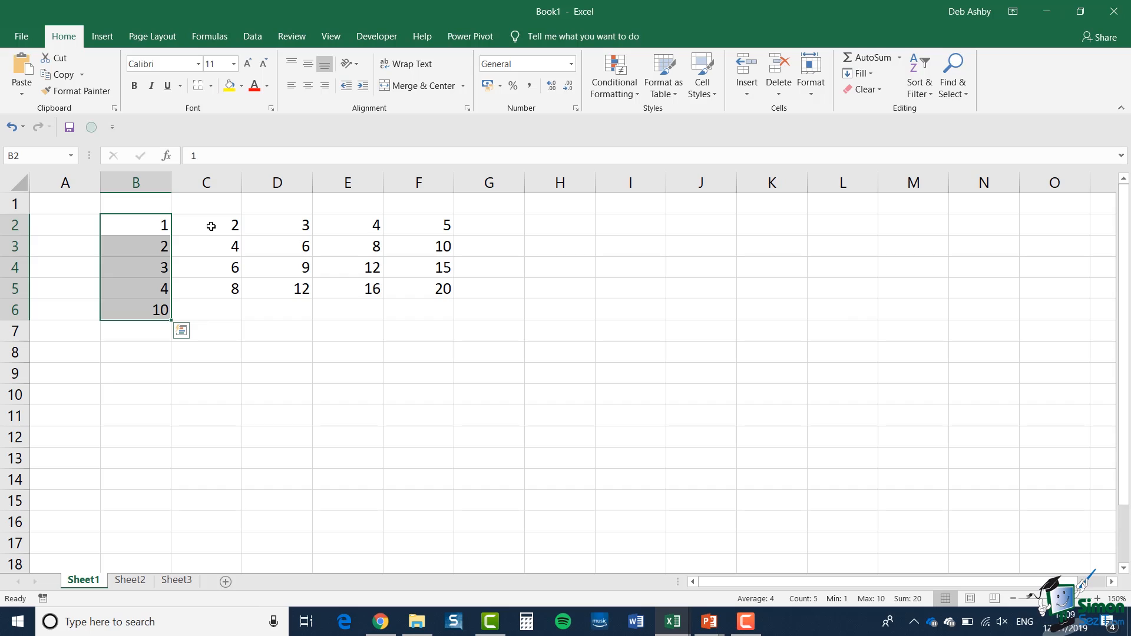
- Add a column total for C2:C5 using the Sum option of Quick Analysis
drag(211, 226, 214, 289)
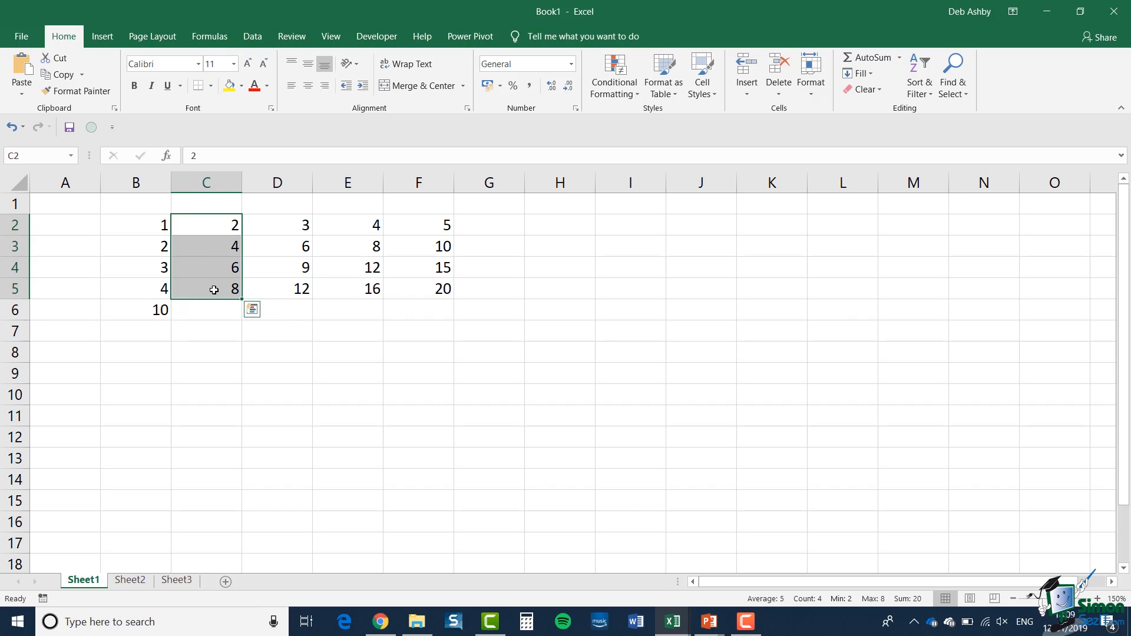
click(252, 311)
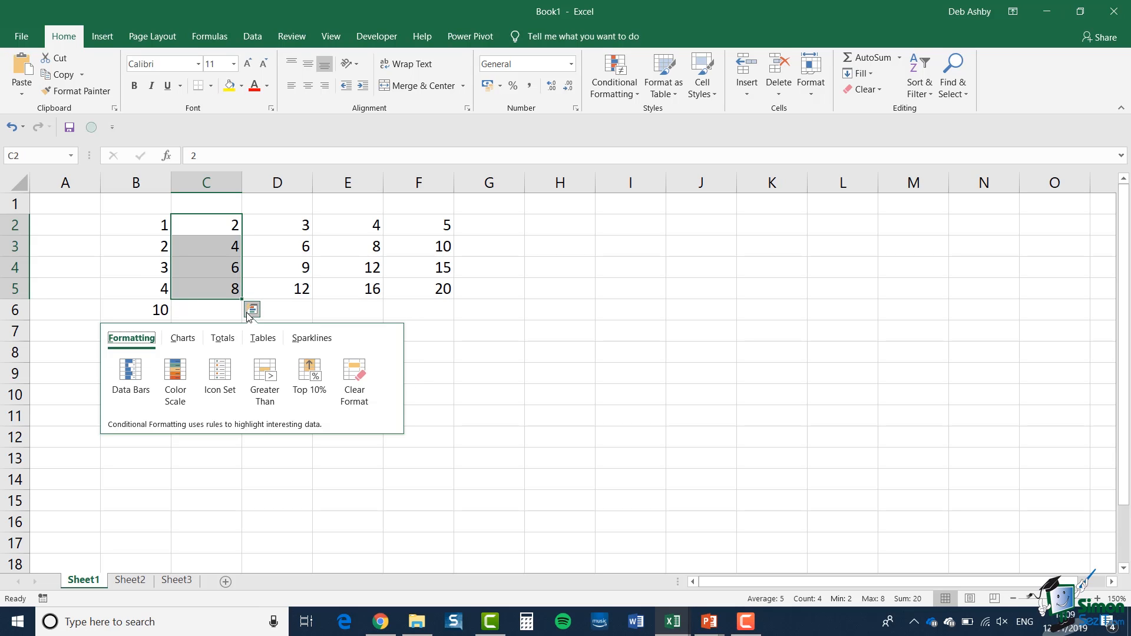
click(219, 341)
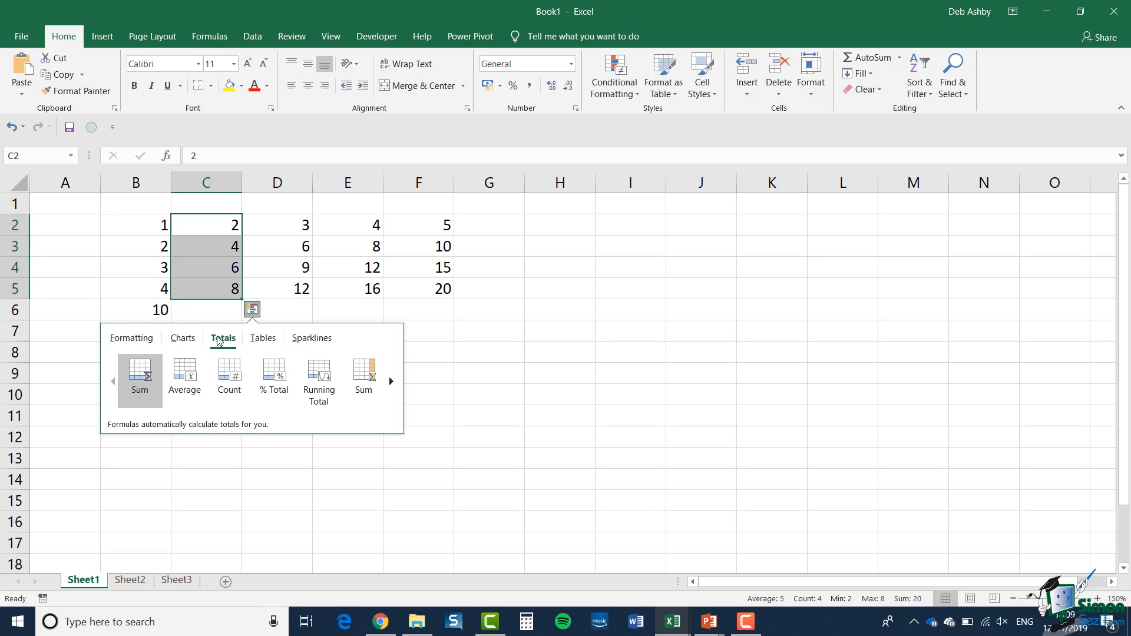
click(143, 382)
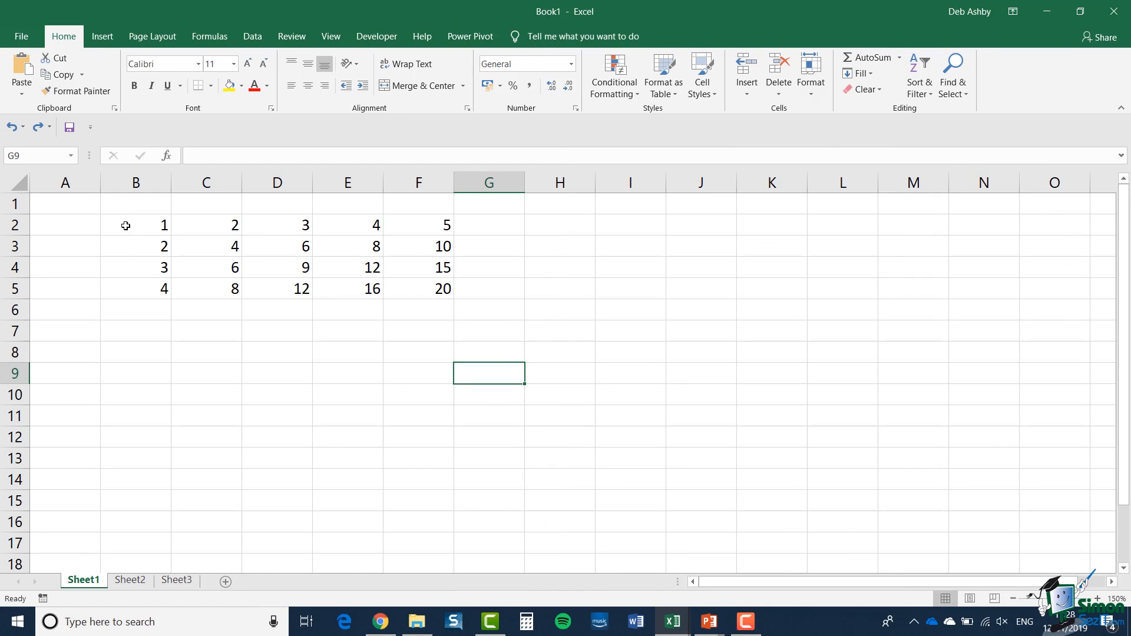
- Fill all row and column totals at once by applying AutoSum to B2:G6, and undo it
drag(125, 225, 500, 311)
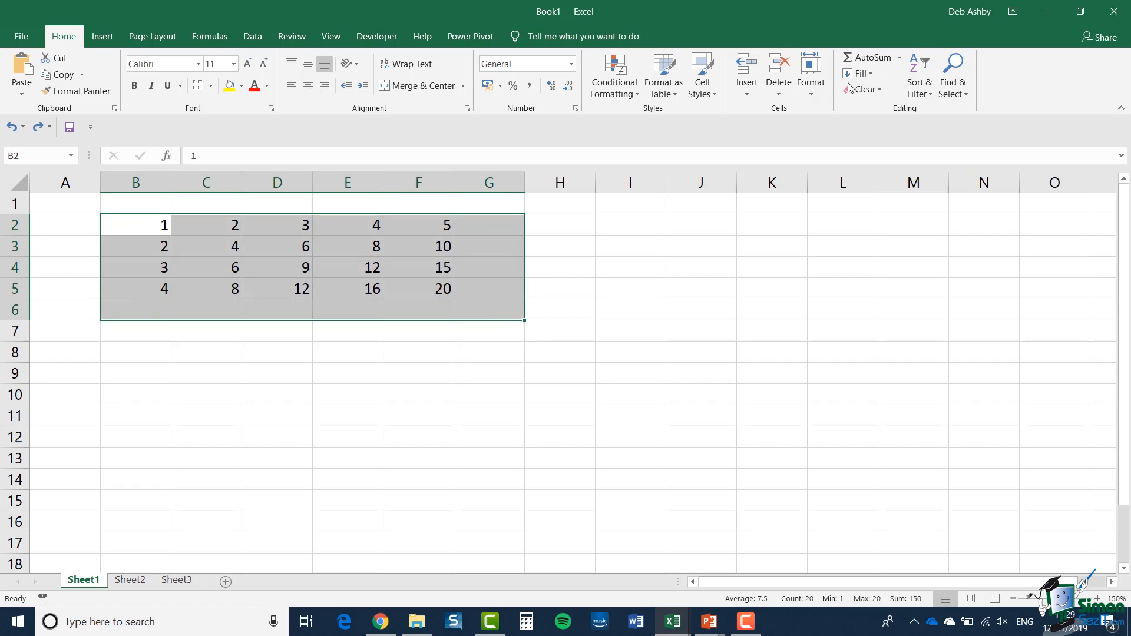
click(867, 59)
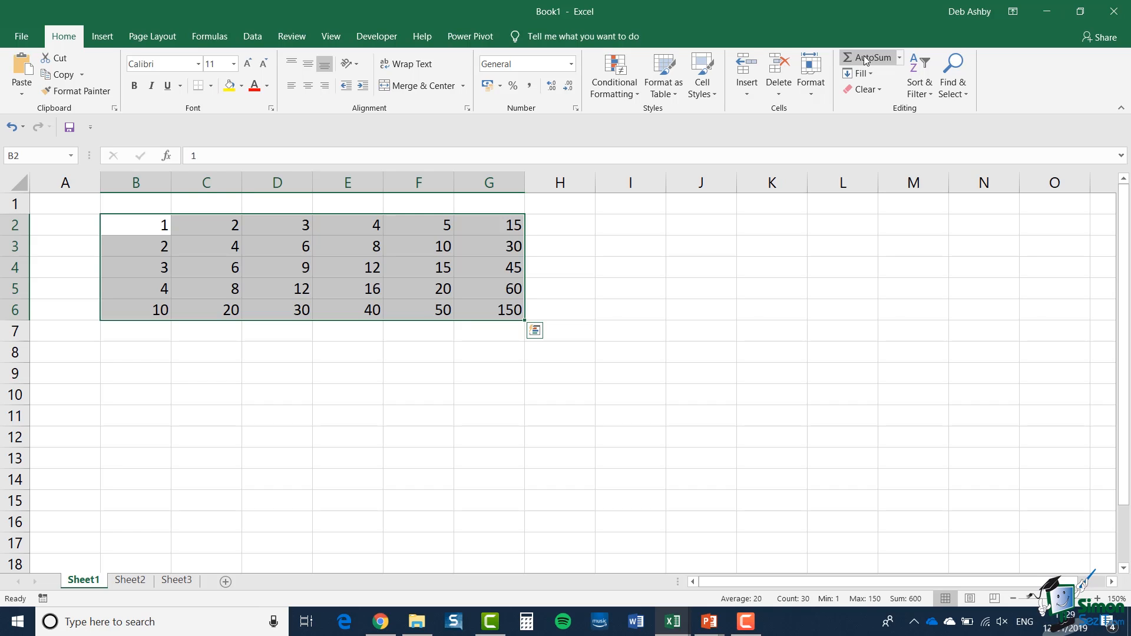
key(ctrl+z)
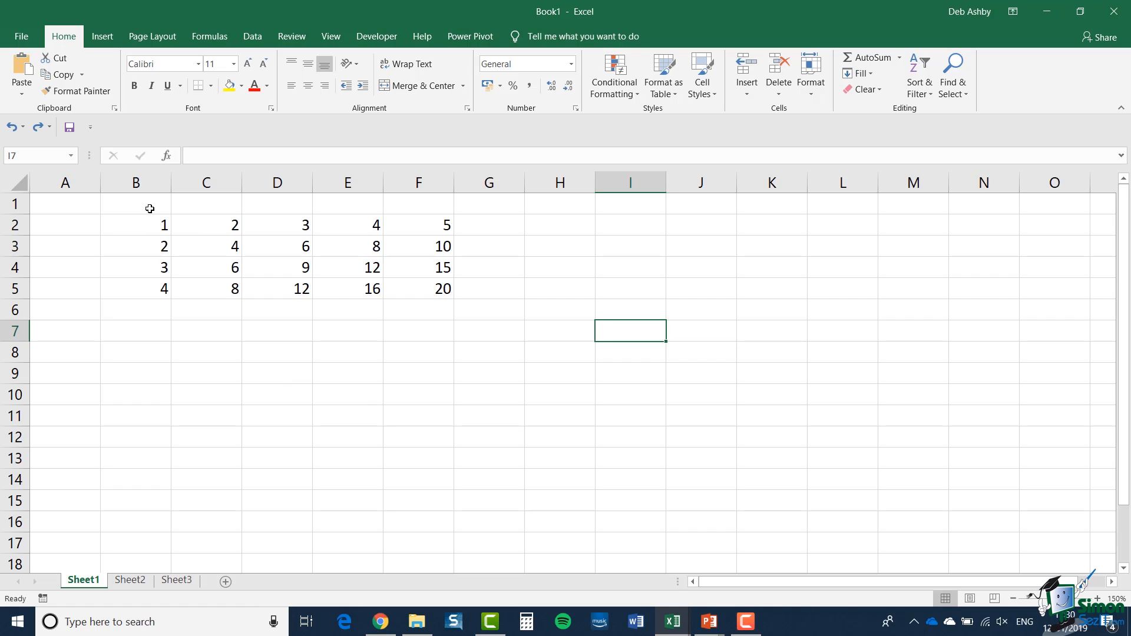
- Enter the header Jan in B1 and autofill the month names through May in F1
click(150, 209)
text(Jan)
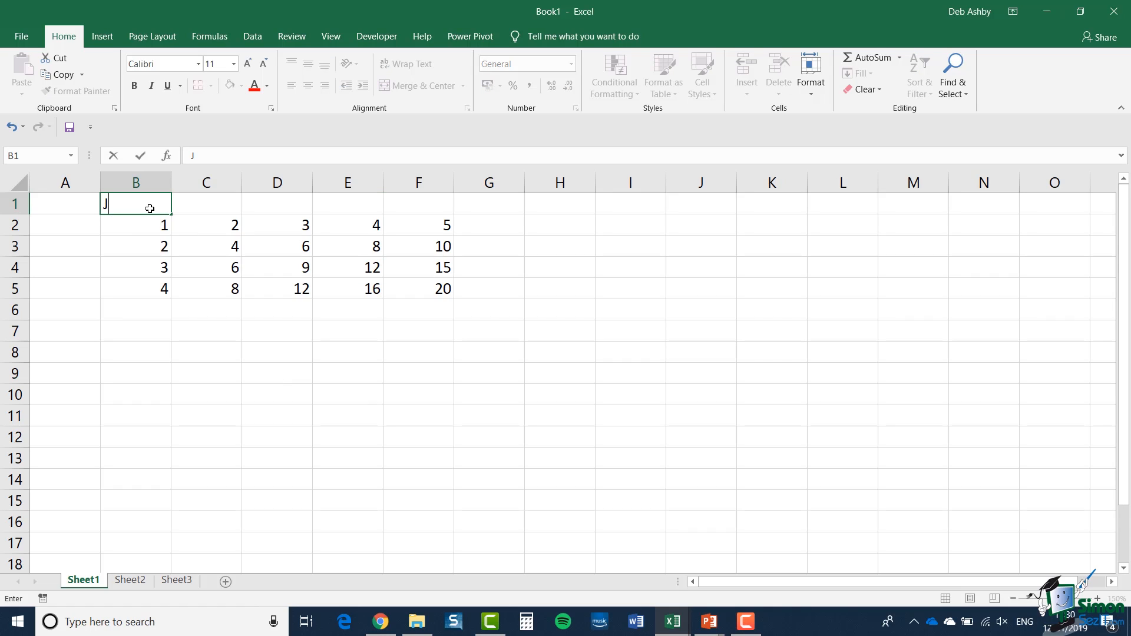
click(200, 207)
click(149, 208)
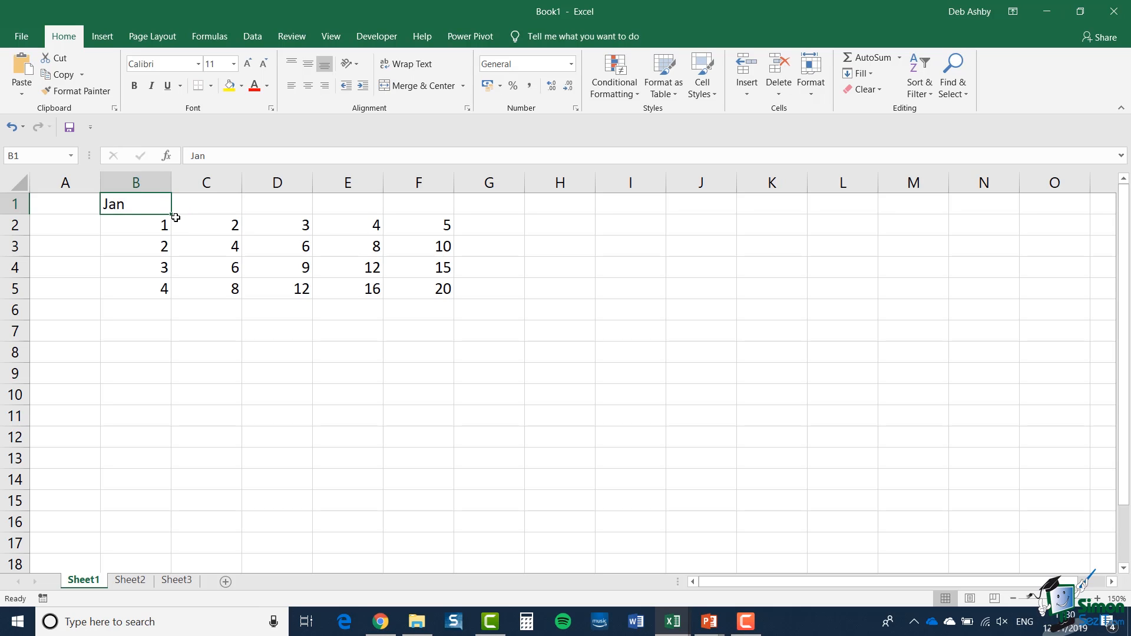
drag(171, 214, 435, 210)
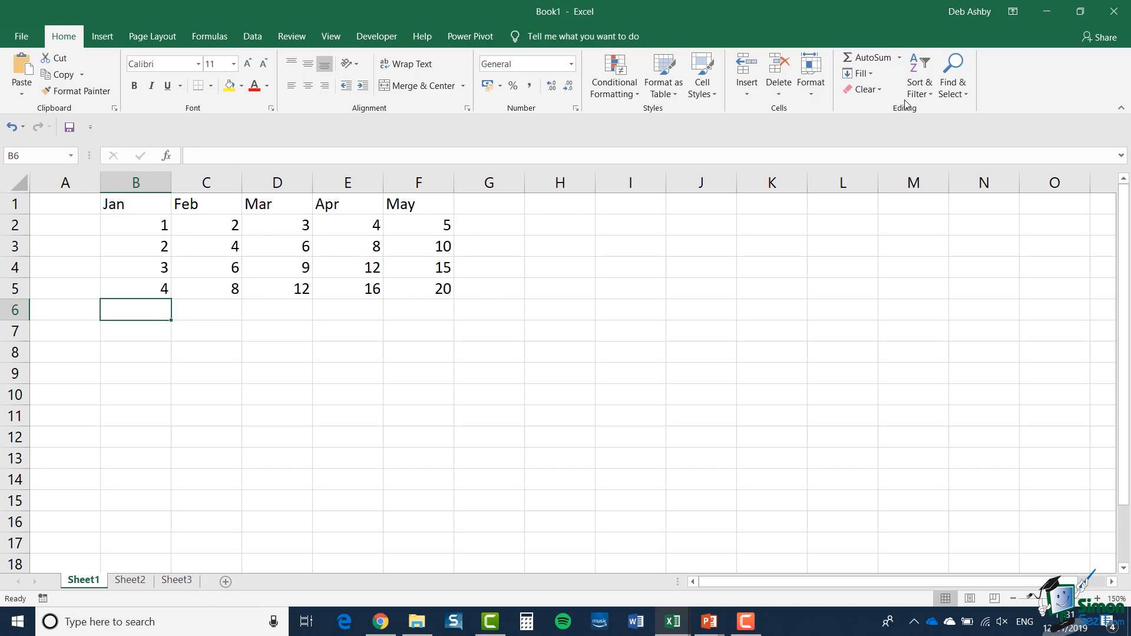
- Try AutoSum in B6 on the numbers B2:B5 below the Jan header and cancel it
click(868, 58)
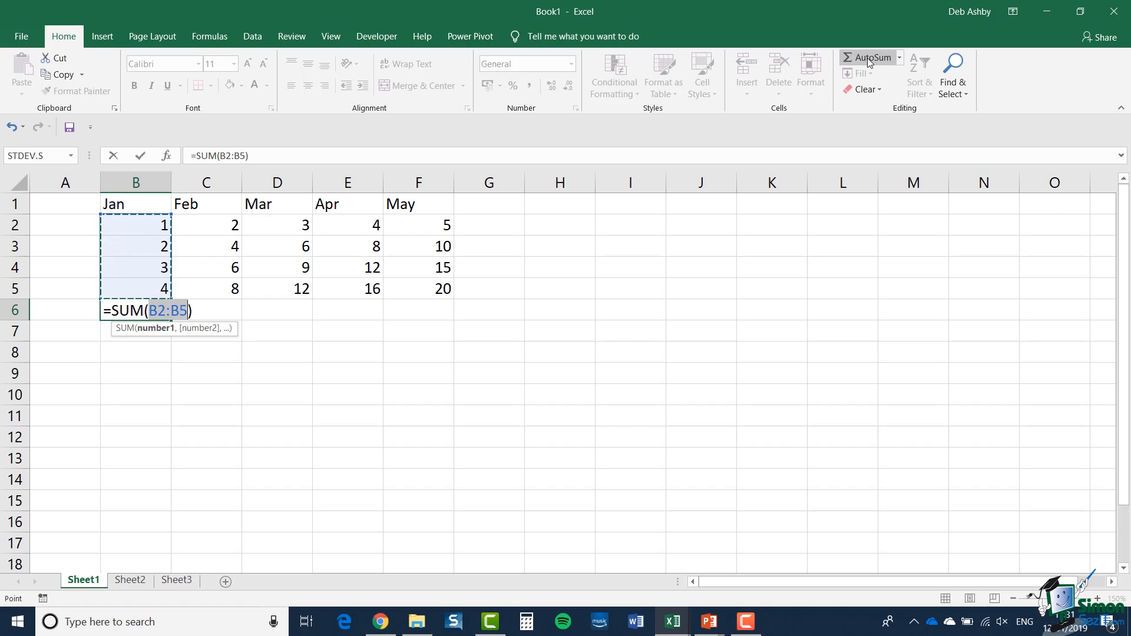
key(Escape)
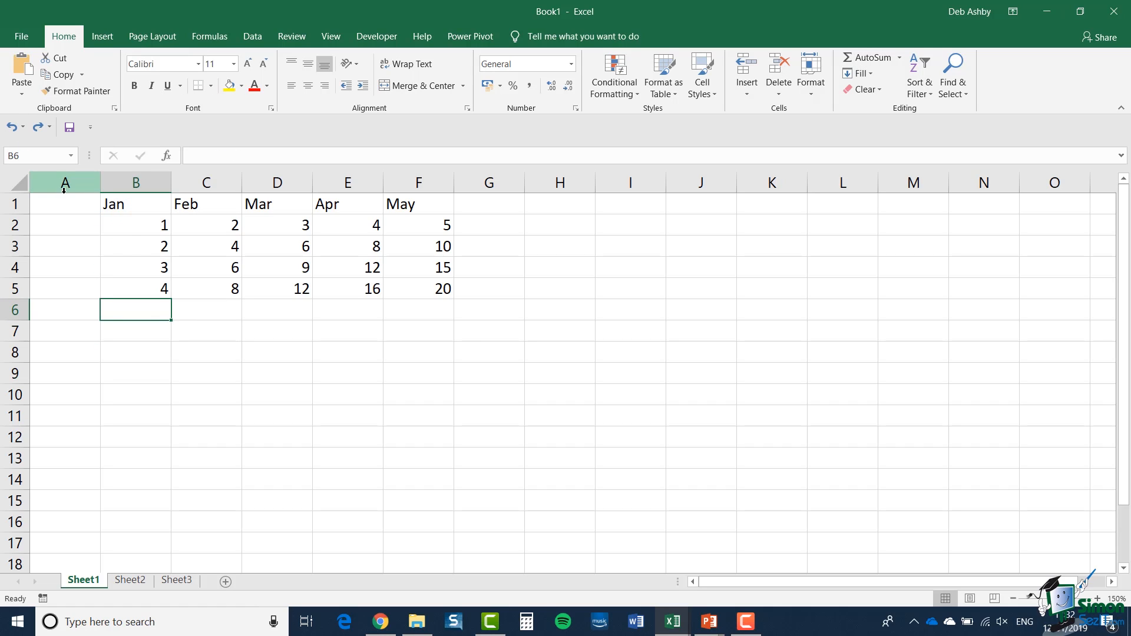
- Try AutoSum on B1:B5 with the Jan header included in the selection, and undo it
drag(146, 205, 146, 290)
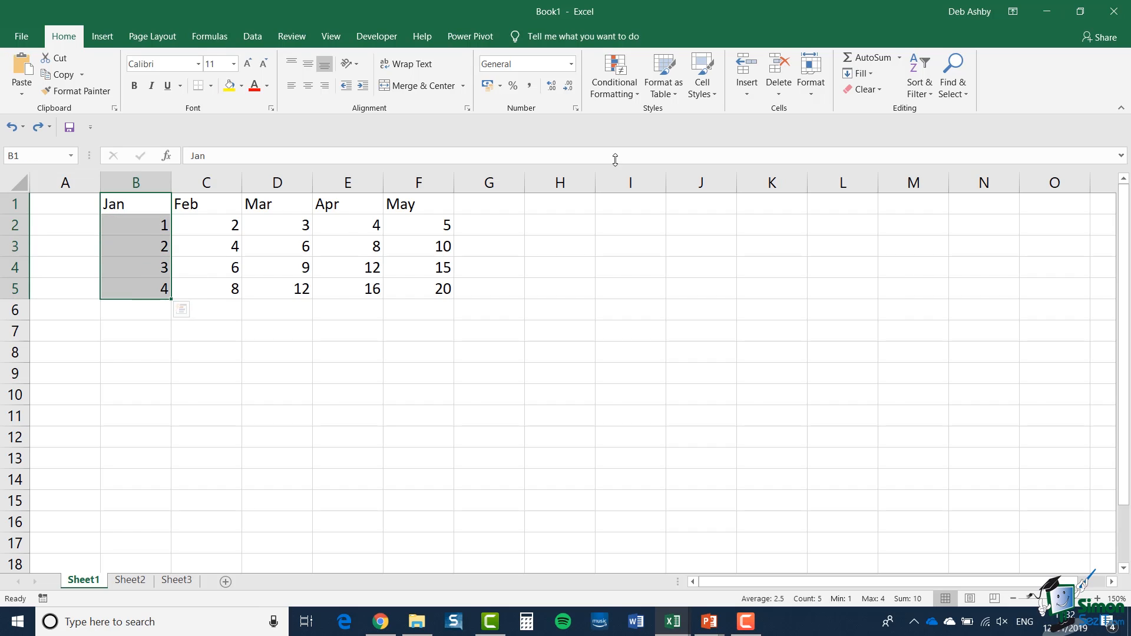
click(889, 59)
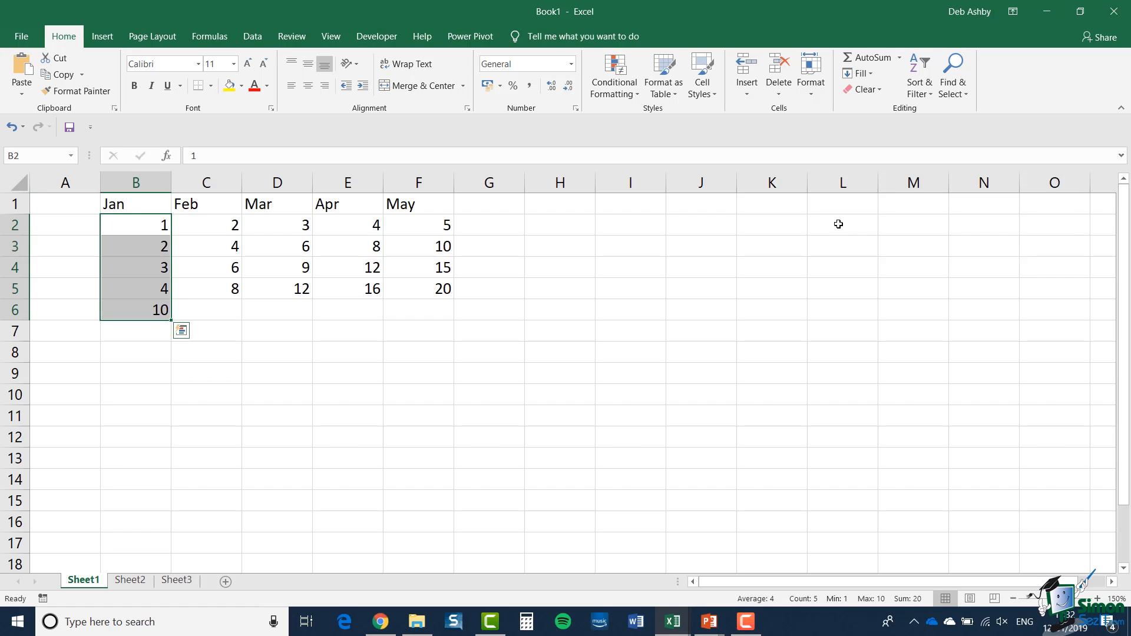
key(ctrl+z)
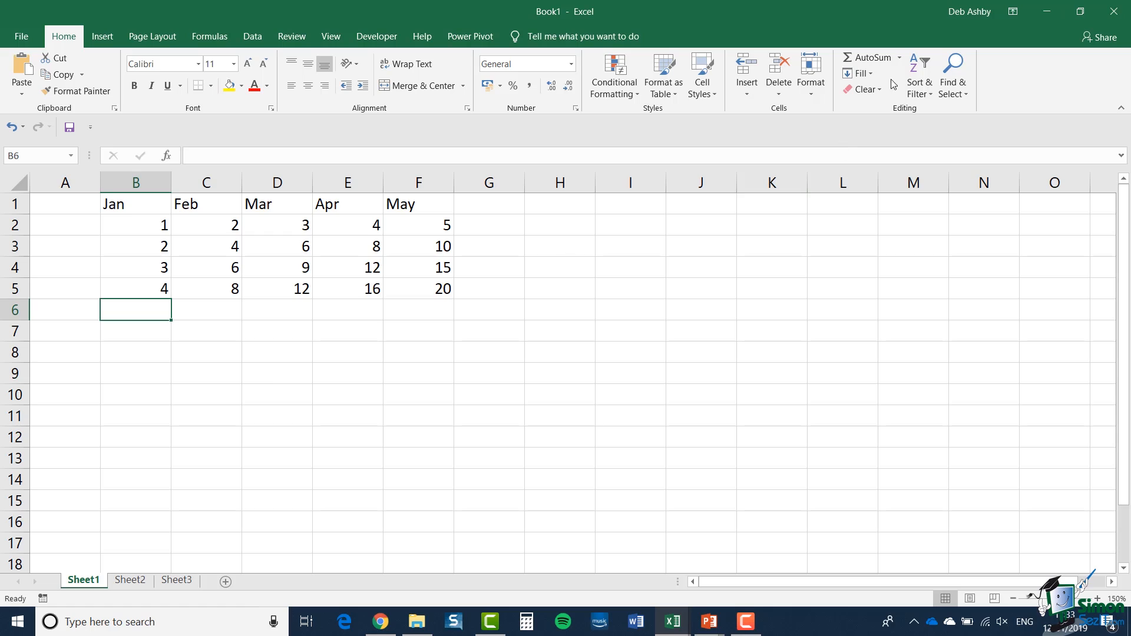
- Use the AutoSum functions to count the numbers B2:B5 in B6 and find the maximum of C2:C5 in C6
click(900, 57)
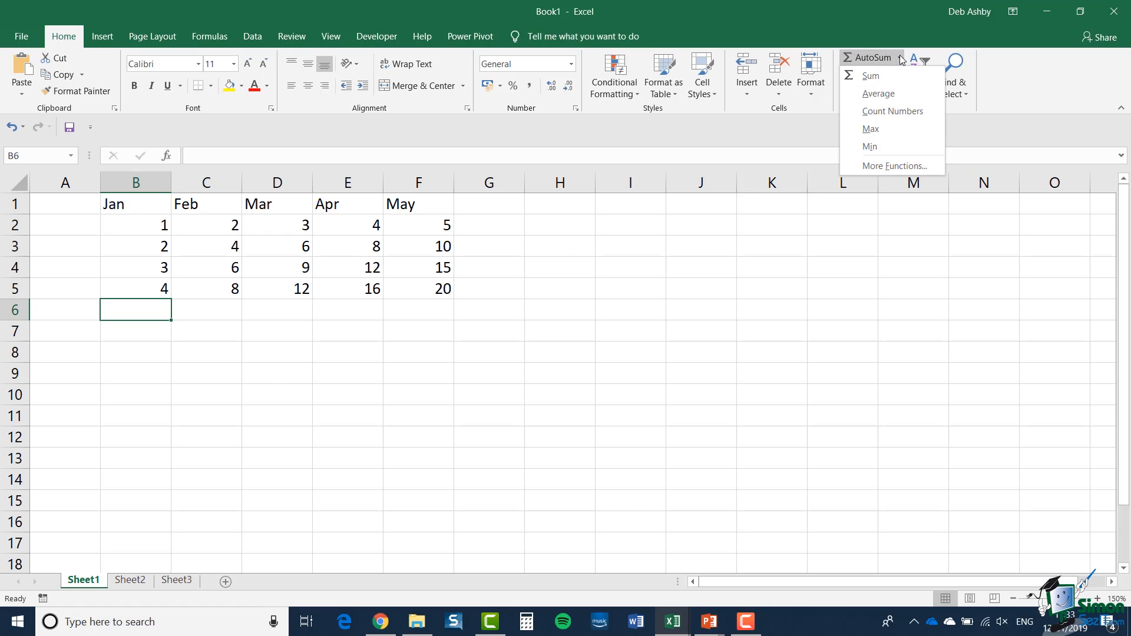
click(876, 112)
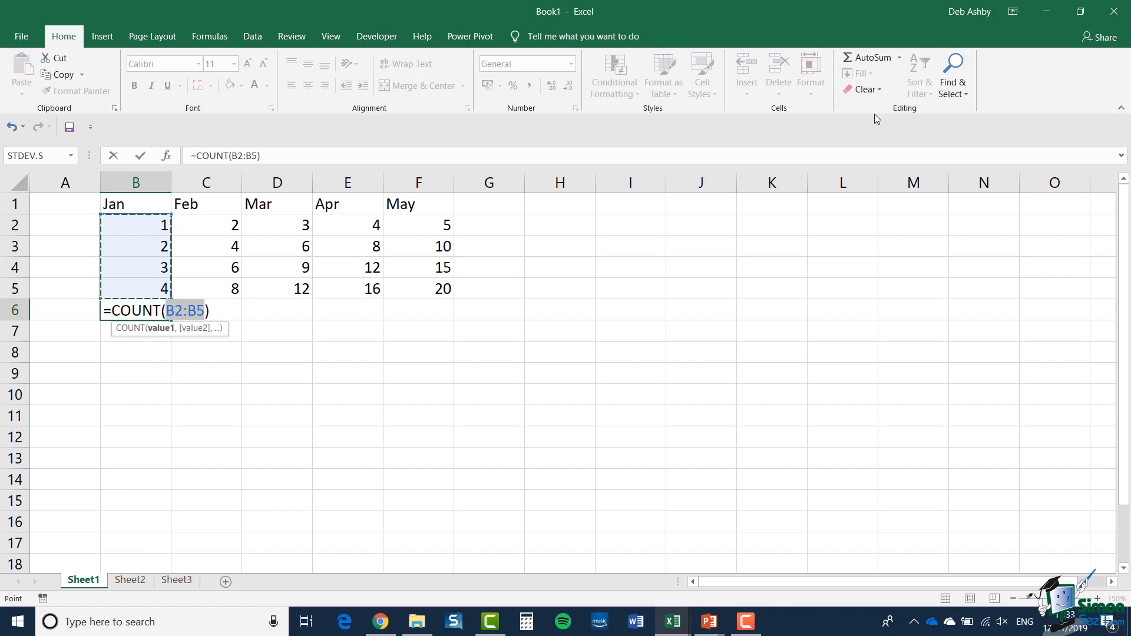
key(Return)
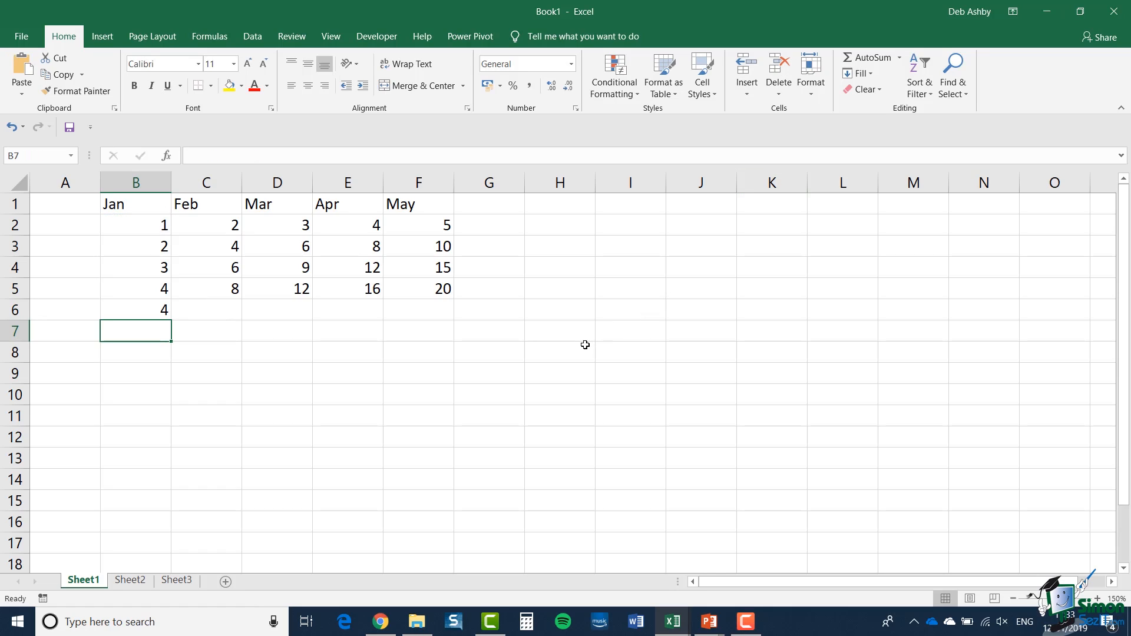
click(222, 316)
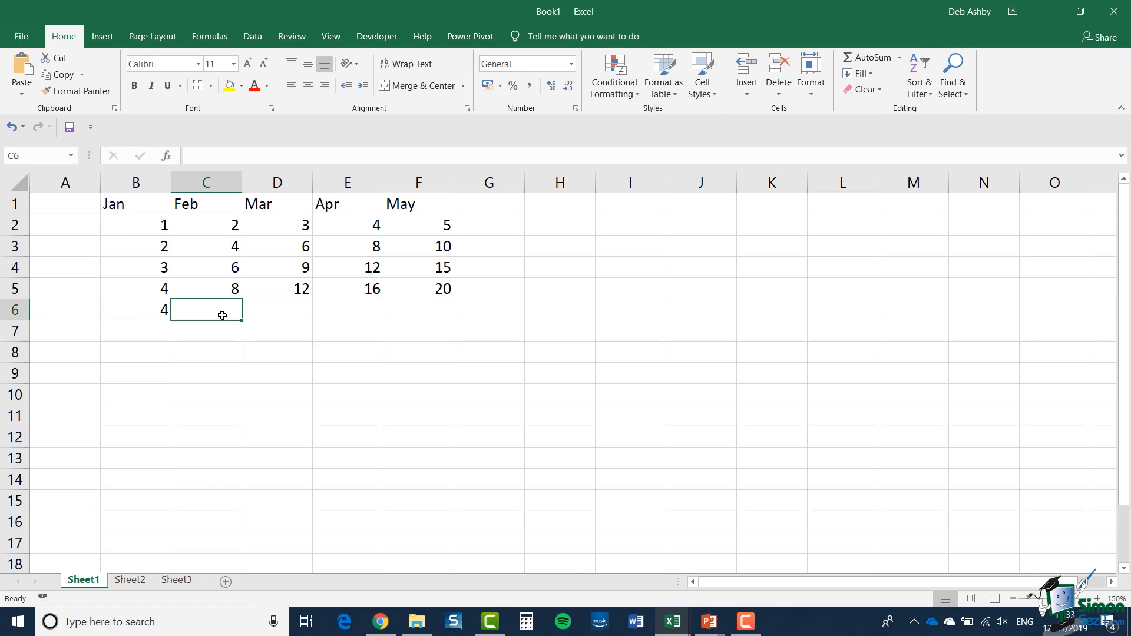
click(899, 57)
click(878, 129)
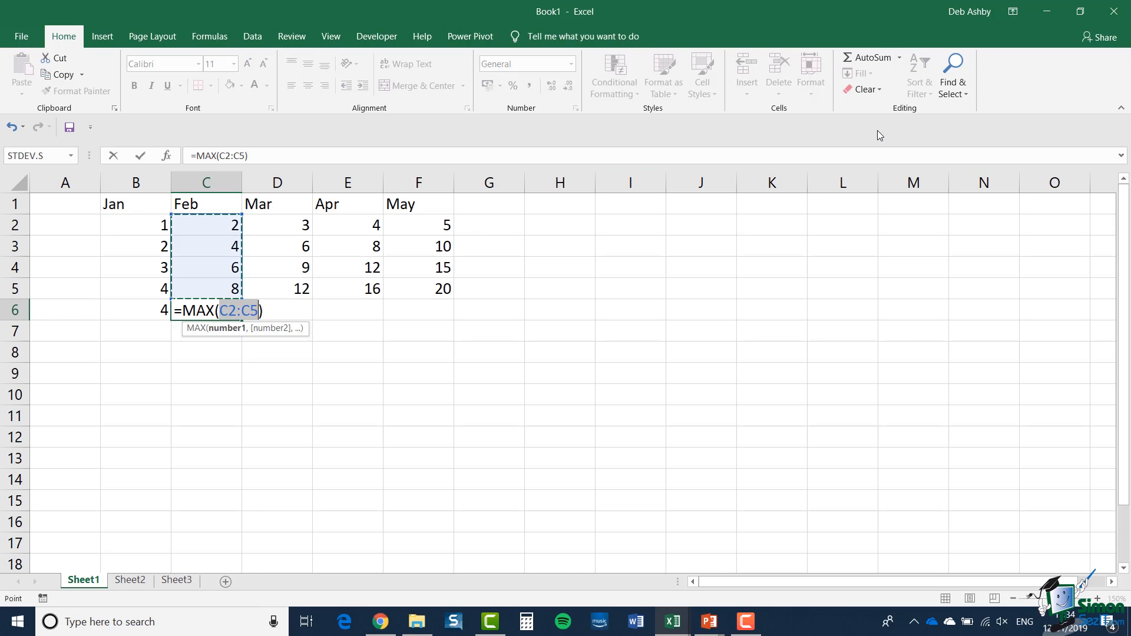
key(Return)
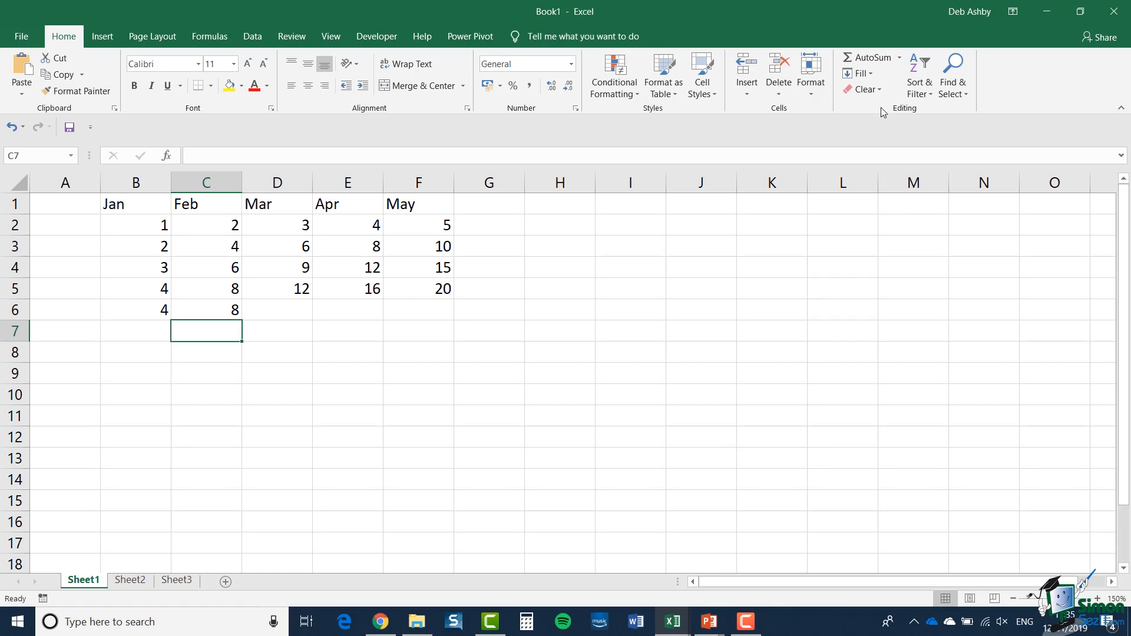
- Add AutoSum's Max function to the Quick Access Toolbar
click(900, 59)
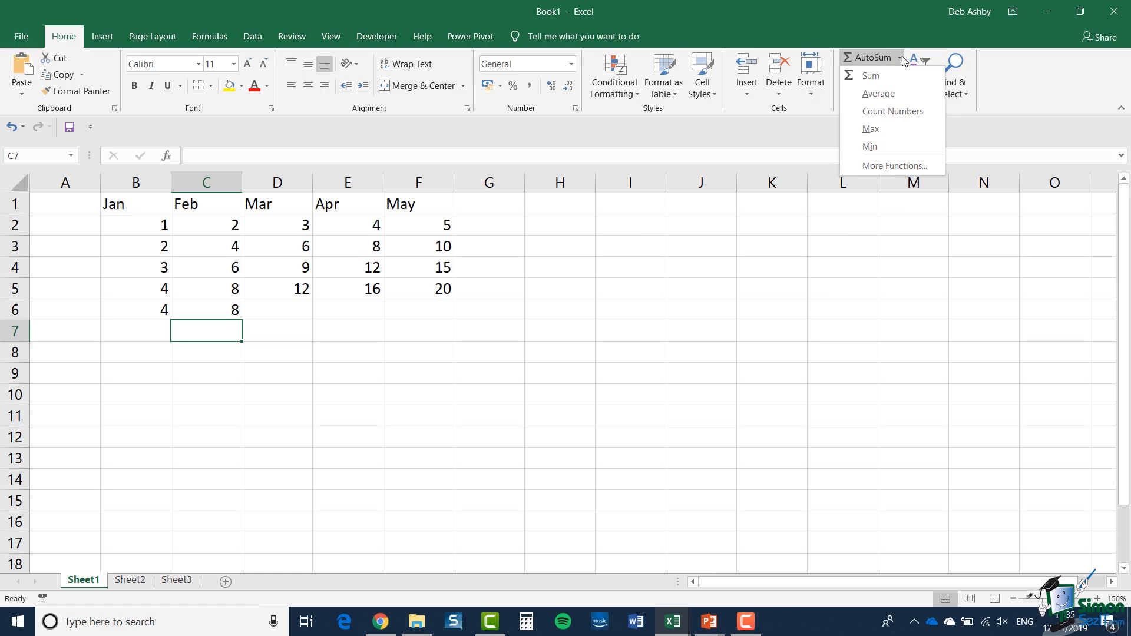
right_click(889, 129)
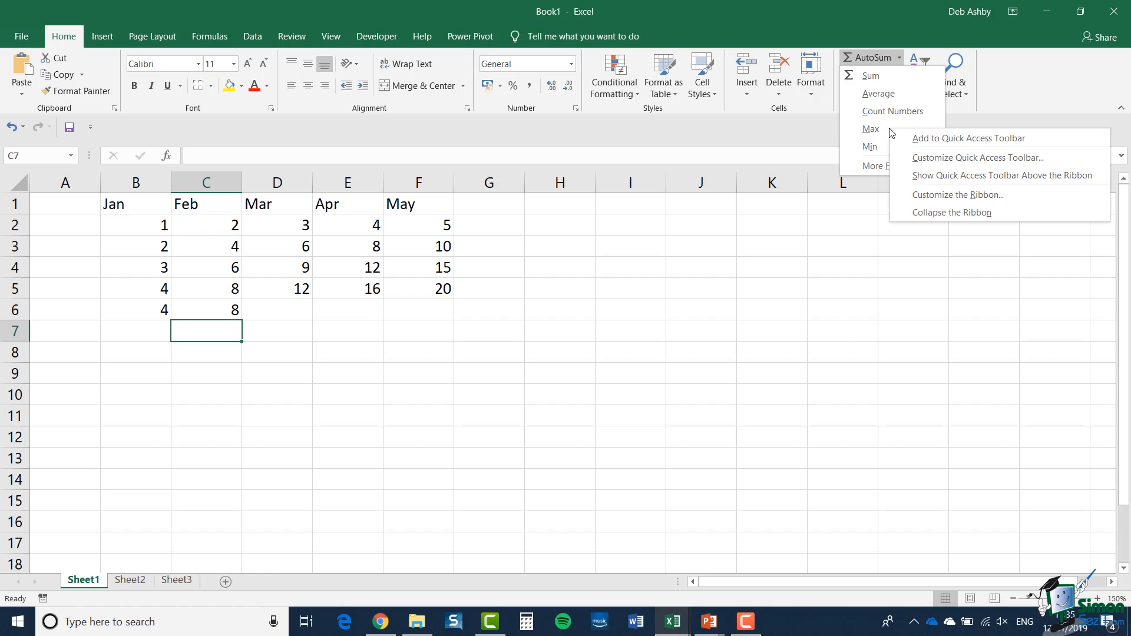
click(917, 140)
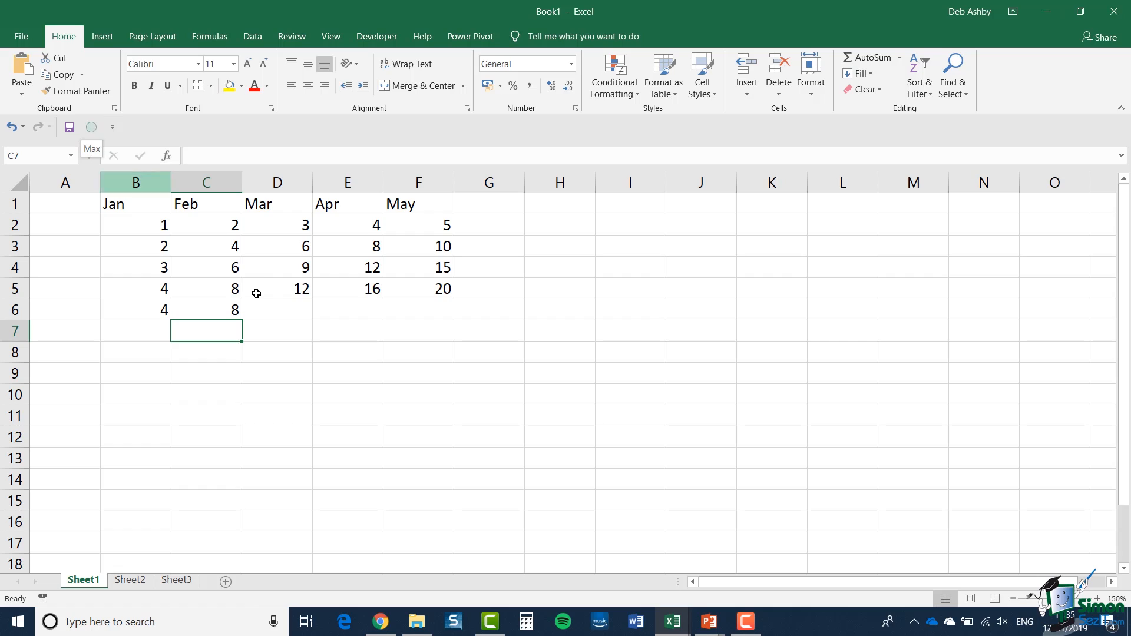
- Find the maximum of D2:D5 in D6 using the Max shortcut on the Quick Access Toolbar
click(278, 311)
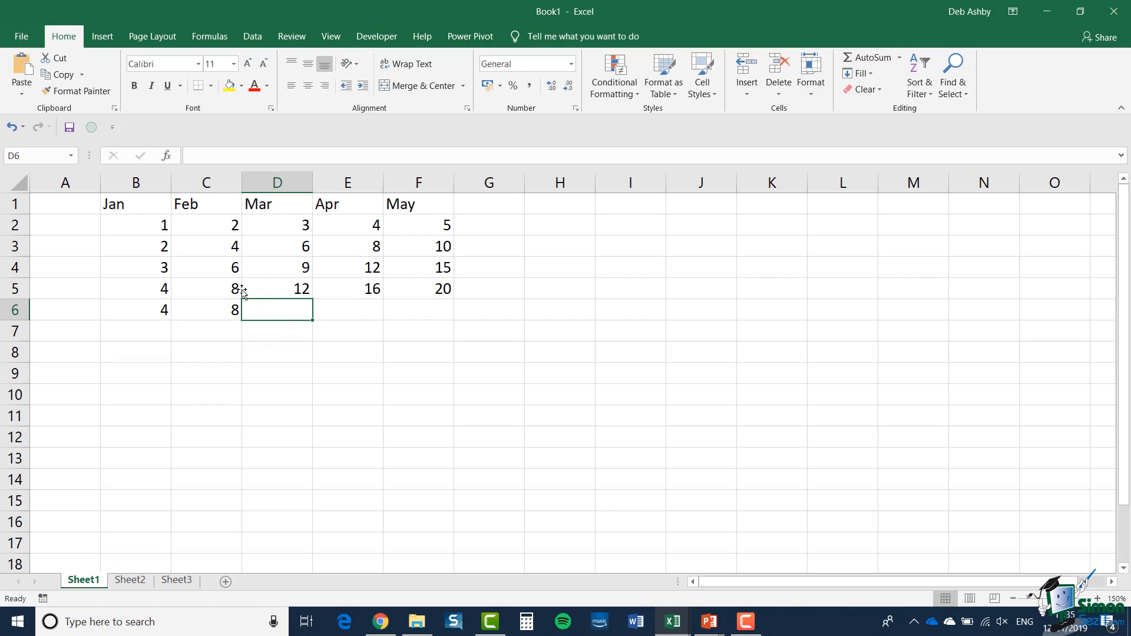
click(92, 127)
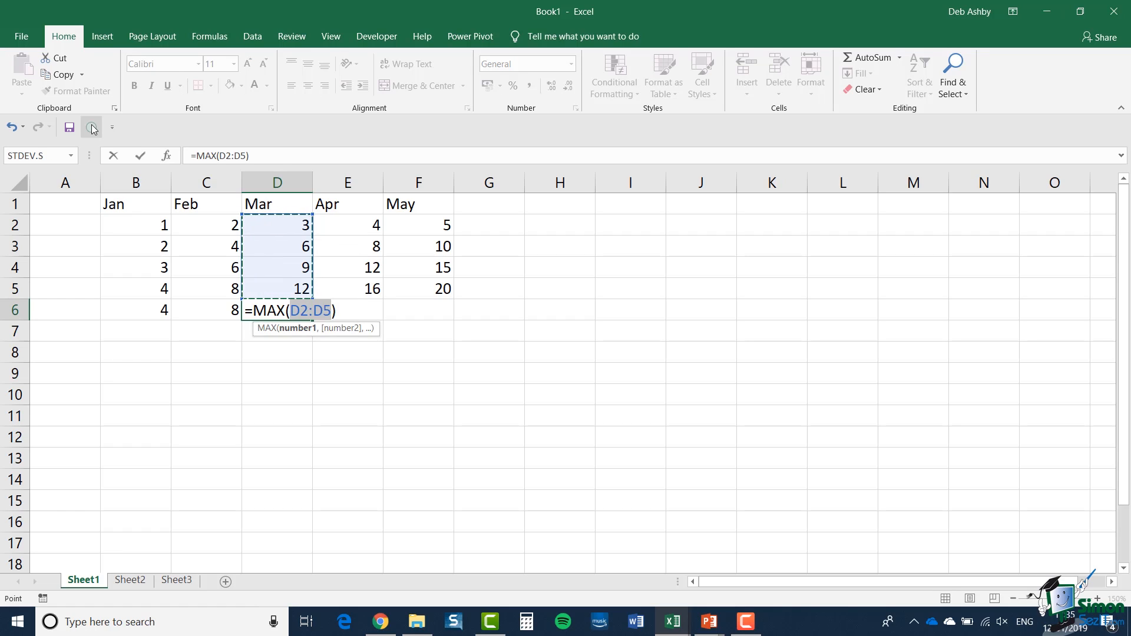
key(Return)
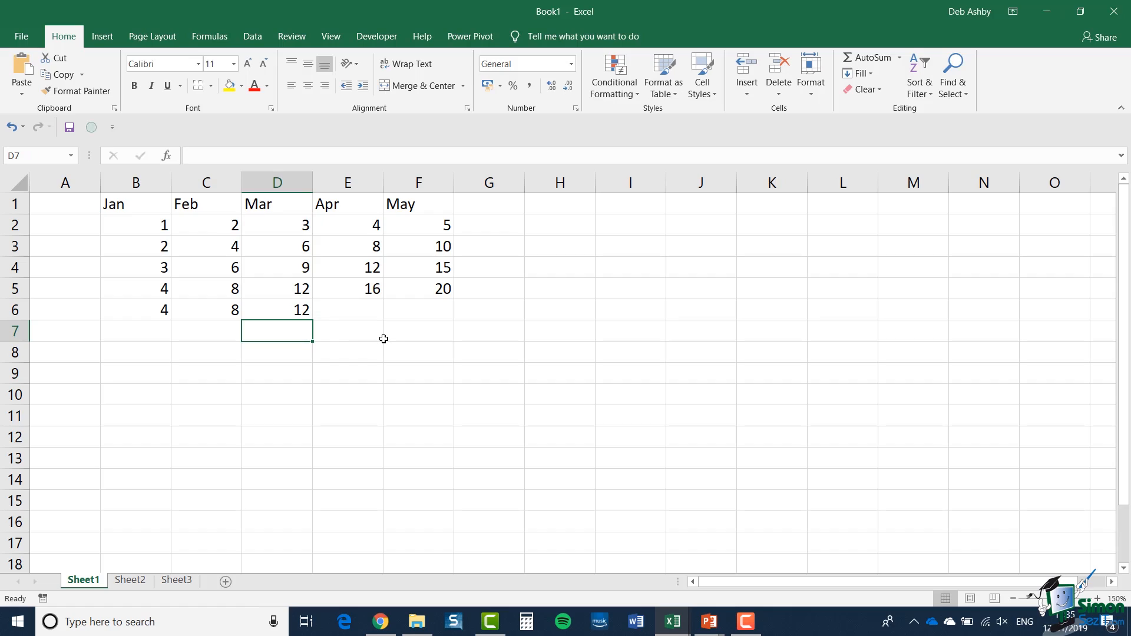